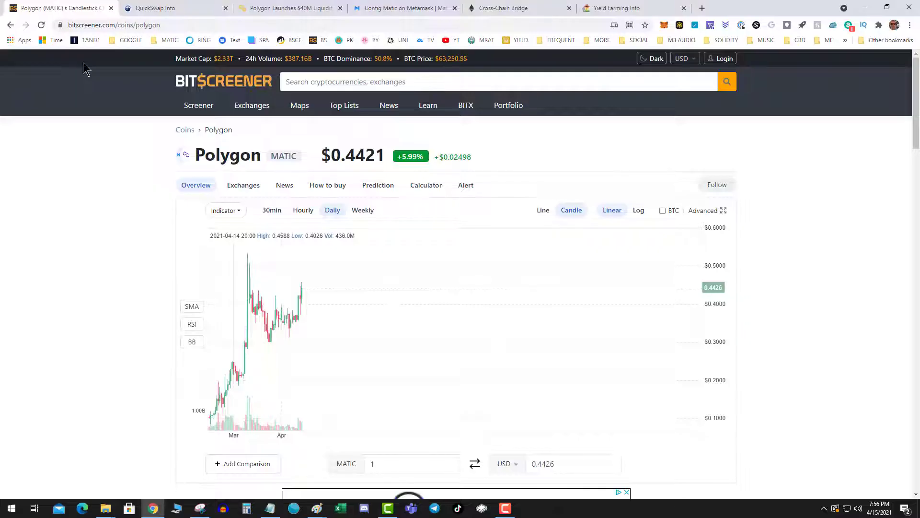
- Switch to the QuickSwap Info tab to view total liquidity, 24h volume and top tokens
left_click(175, 8)
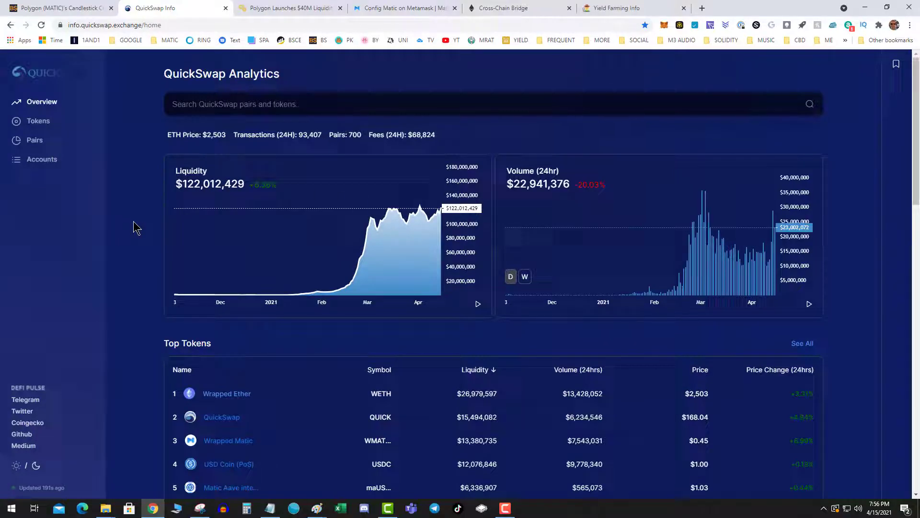
- Load Defistation via 'defi' in a new third tab, review its Binance Smart Chain rankings, then close it
left_click(701, 8)
left_click_drag(705, 9, 252, 8)
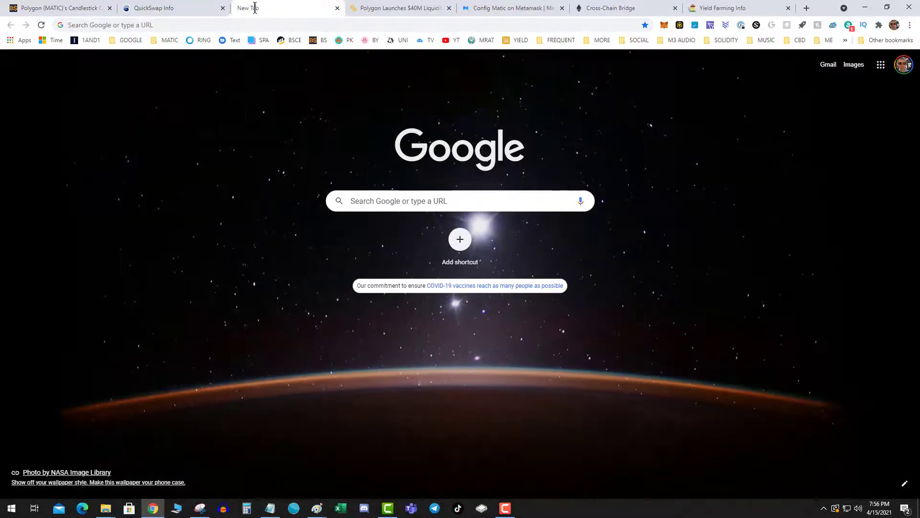
left_click(282, 20)
type("defistation.io")
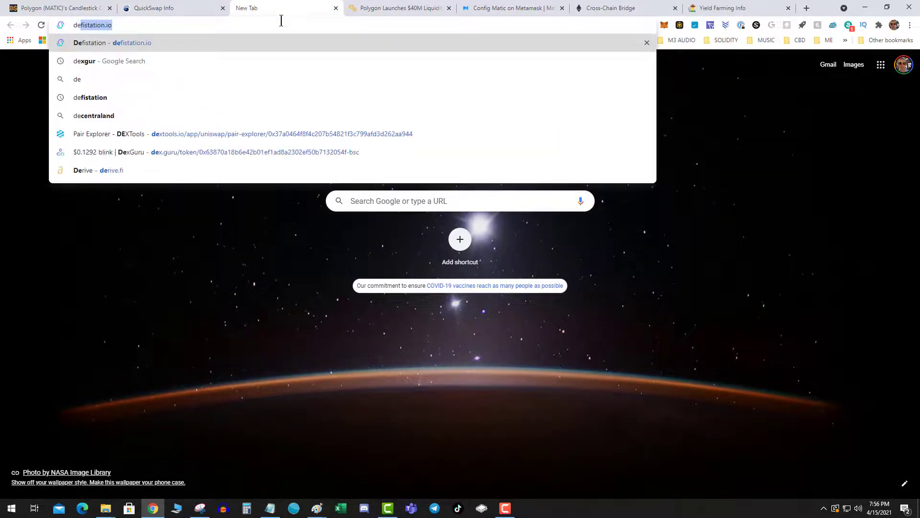
key("Return")
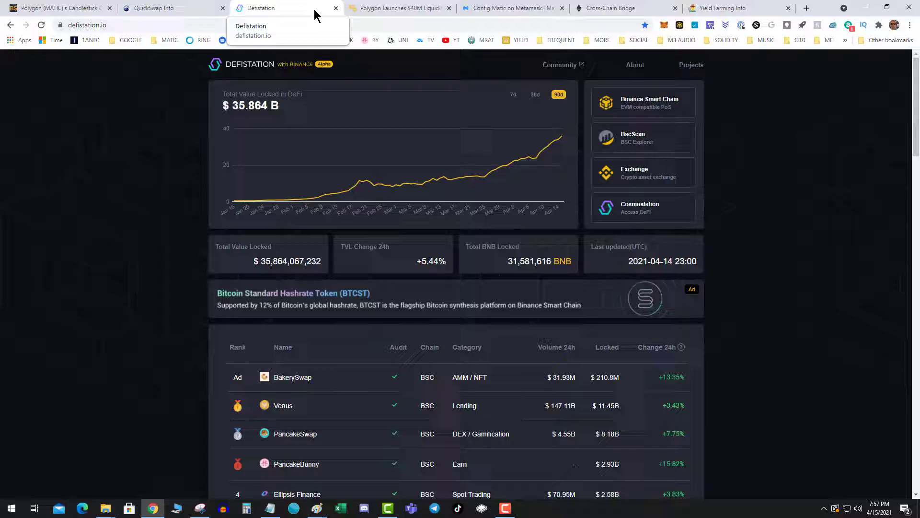
left_click(335, 8)
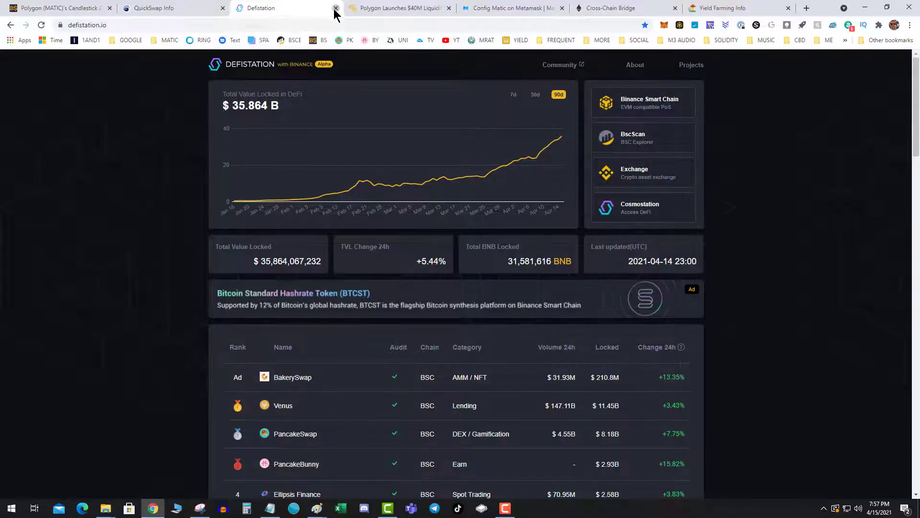
- Go back to the QuickSwap Info tab showing Wrapped Matic and USD Coin (PoS) prices
left_click(186, 10)
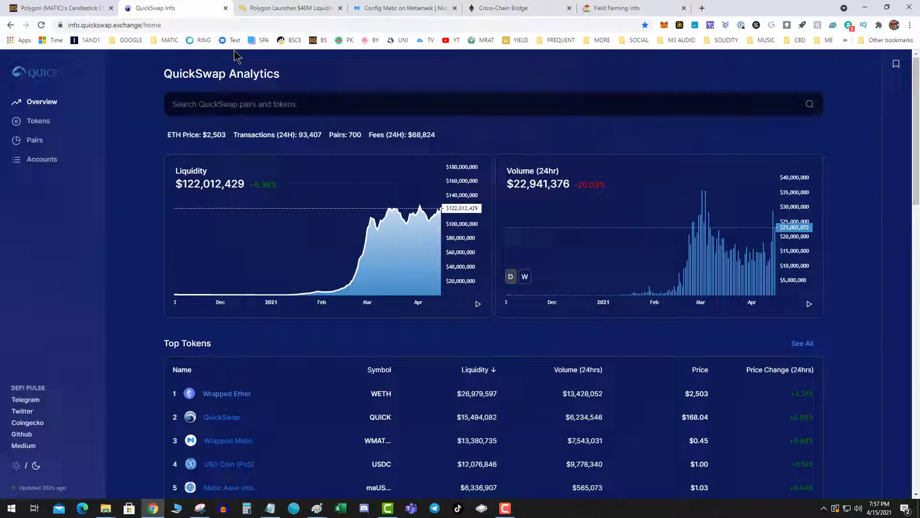
- Open the 'Polygon Launches $40M Liquidity Mining Program with Aave' article and read its Key Takeaways
left_click(283, 6)
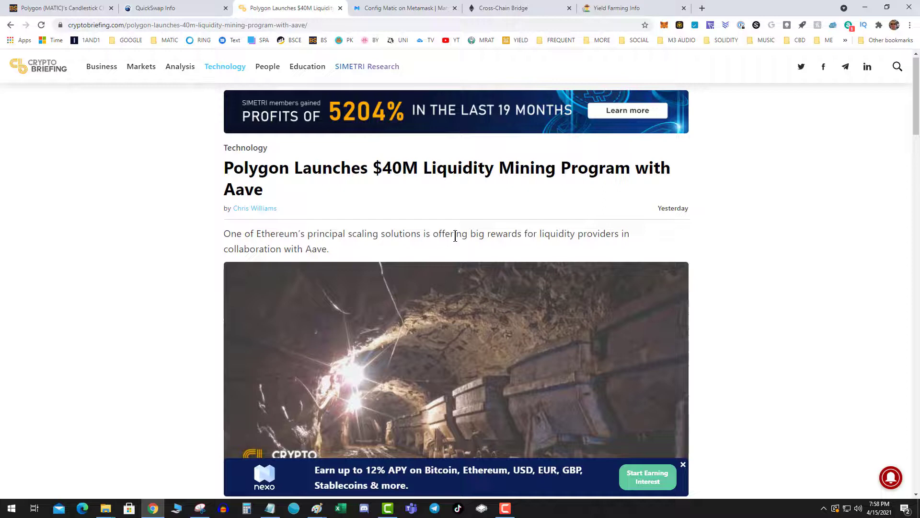
scroll(454, 230, "down", 5)
scroll(455, 242, "down", 2)
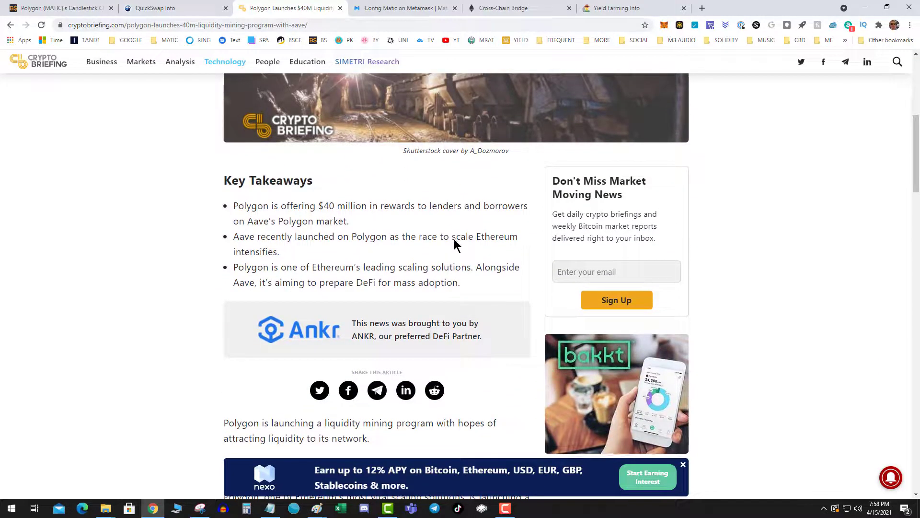
scroll(455, 242, "down", 1)
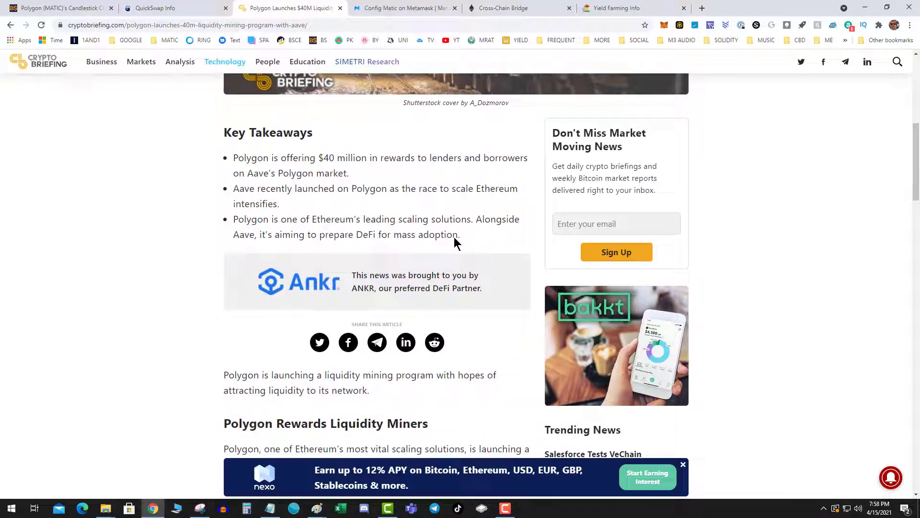
scroll(450, 242, "up", 7)
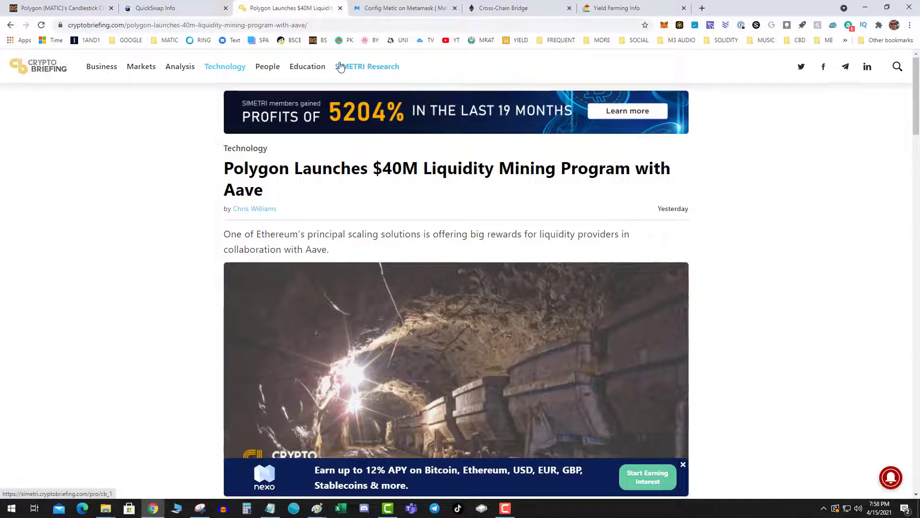
- Open the Config Matic on Metamask guide and scroll to its Matic Mainnet network settings
left_click(406, 8)
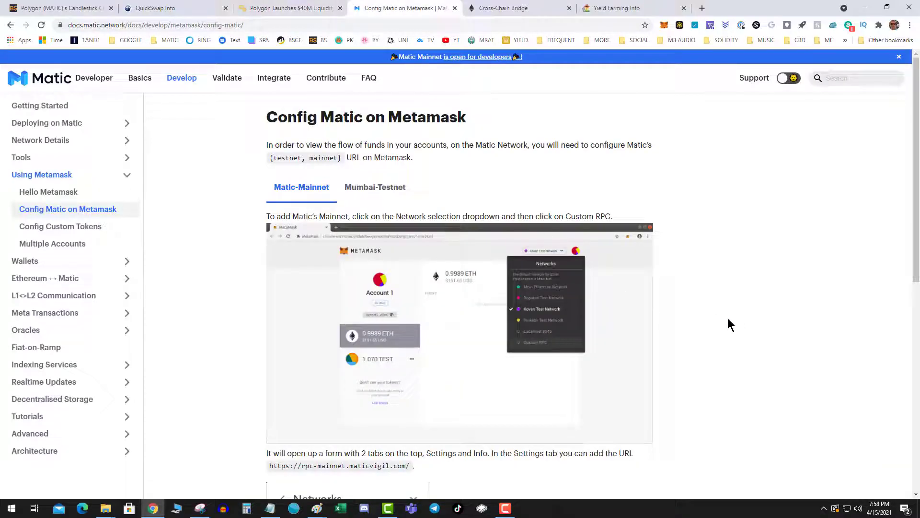
scroll(706, 323, "down", 5)
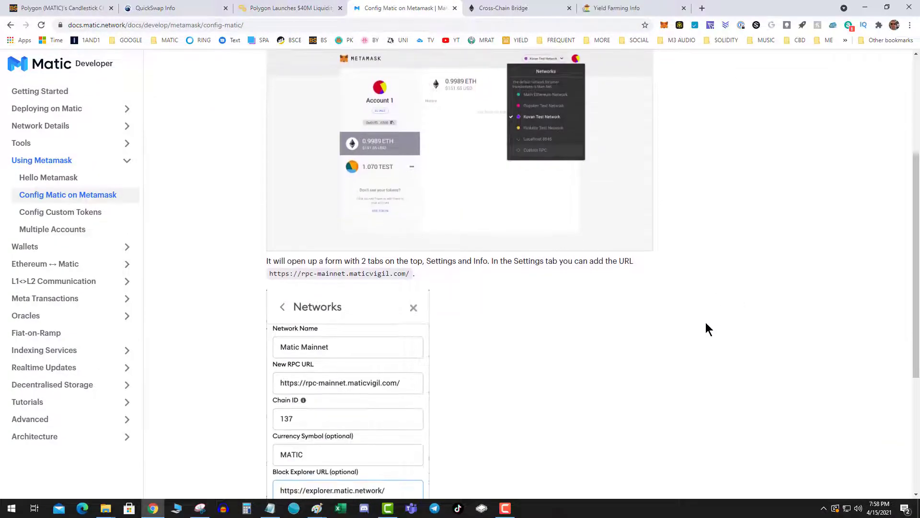
scroll(457, 335, "down", 3)
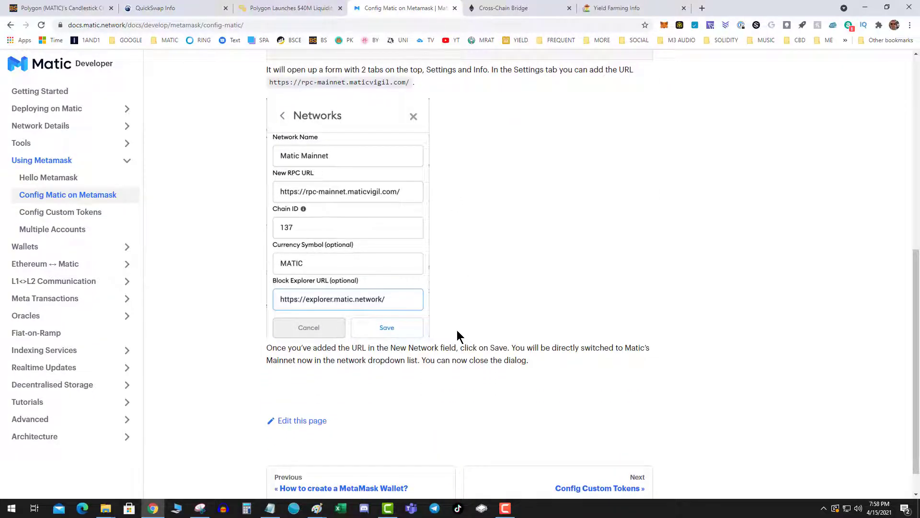
scroll(457, 330, "down", 1)
scroll(454, 325, "up", 3)
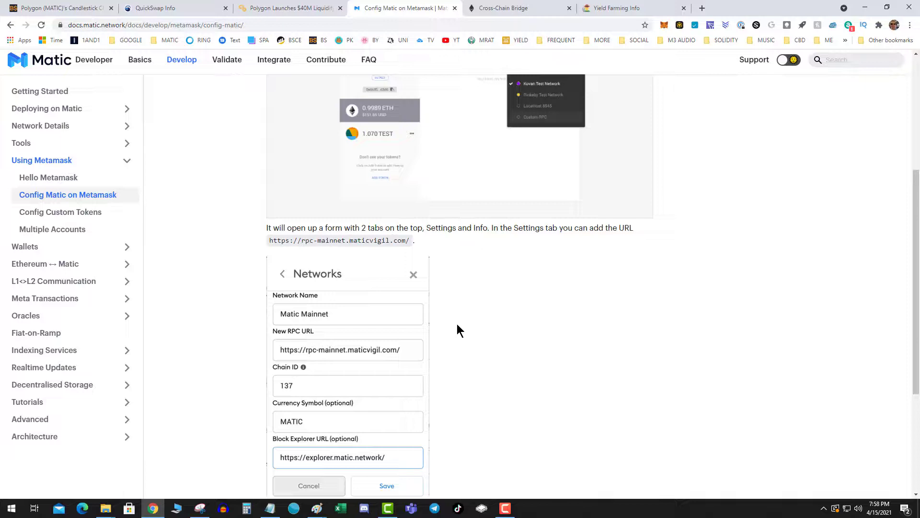
scroll(462, 310, "down", 1)
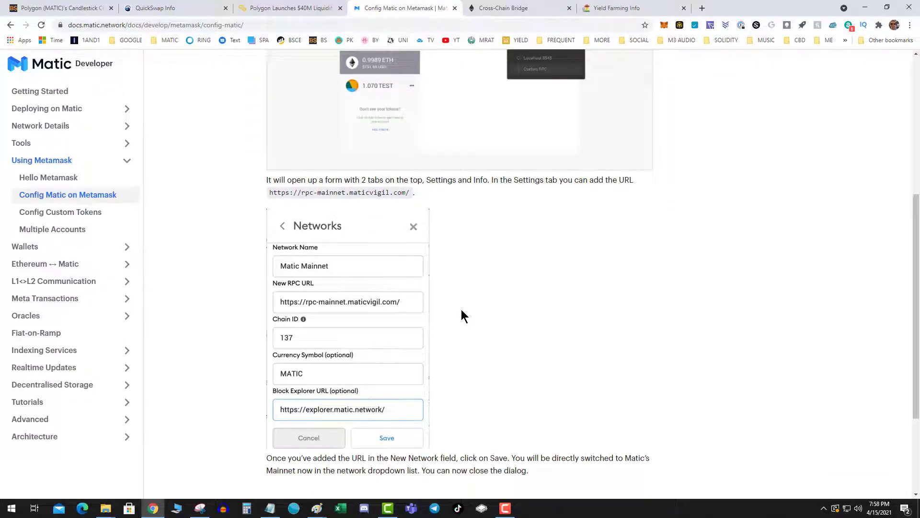
- Check the MetaMask networks list, then dismiss it
left_click(663, 27)
left_click(608, 51)
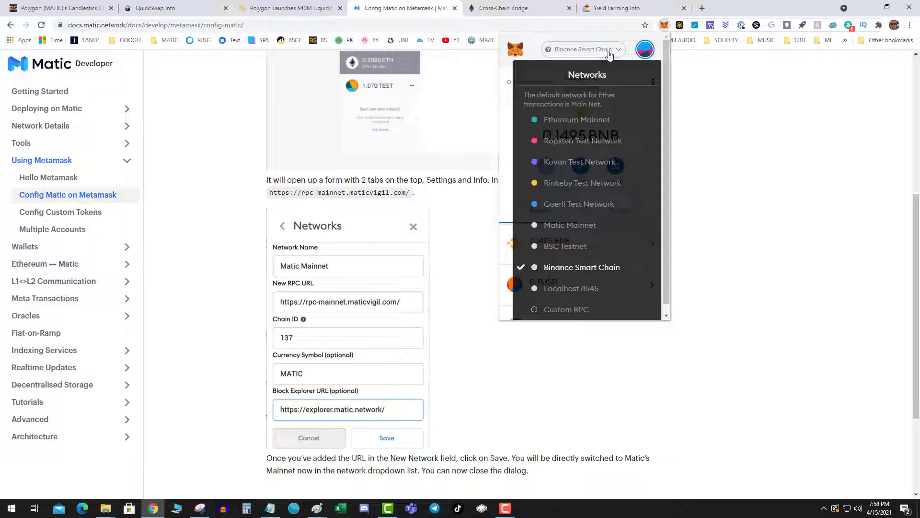
scroll(585, 221, "down", 1)
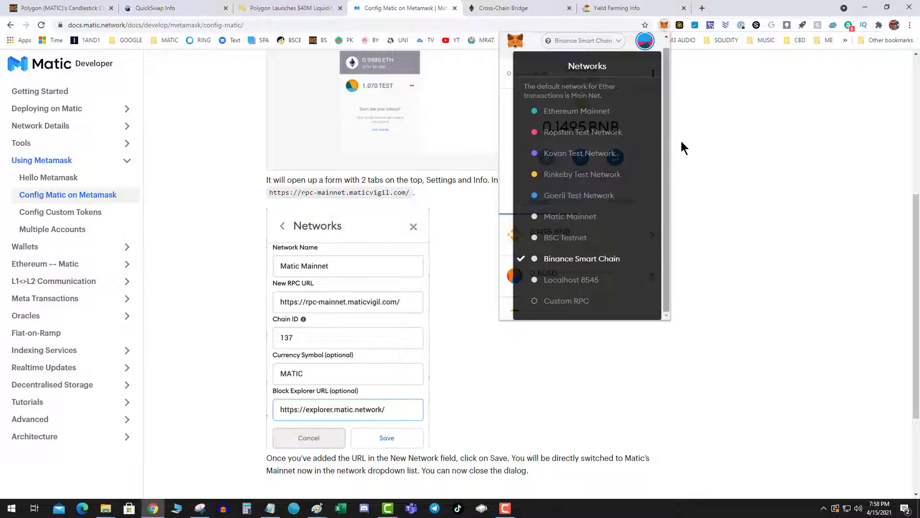
left_click(698, 139)
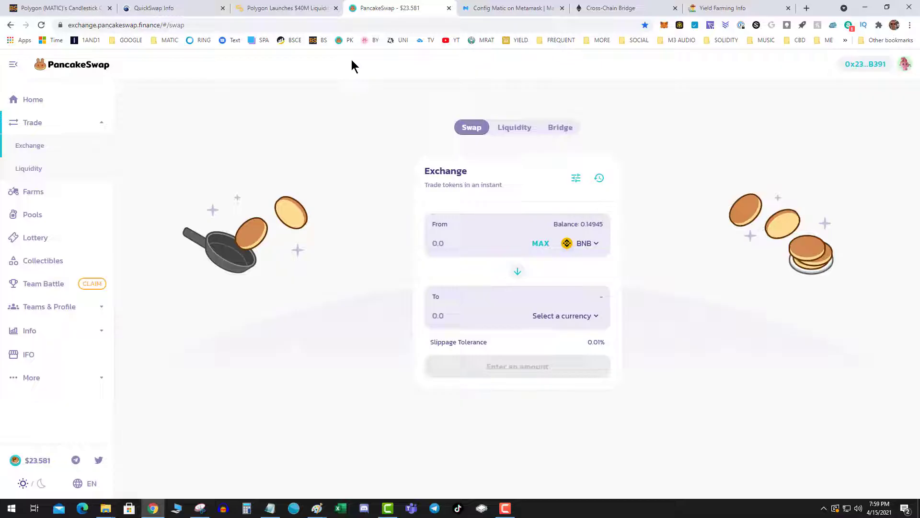
- Open the xPollinate bridge and set the source network to Binance Smart Chain Mainnet
left_click(494, 8)
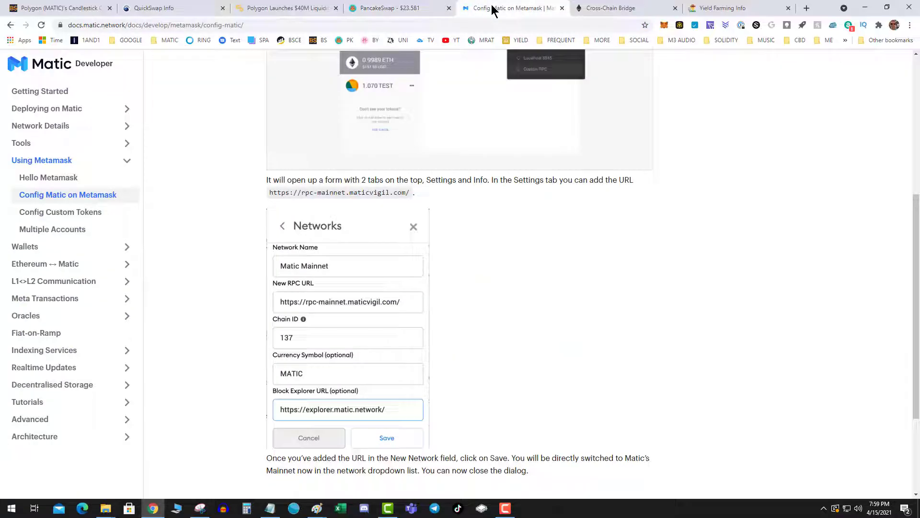
left_click(619, 11)
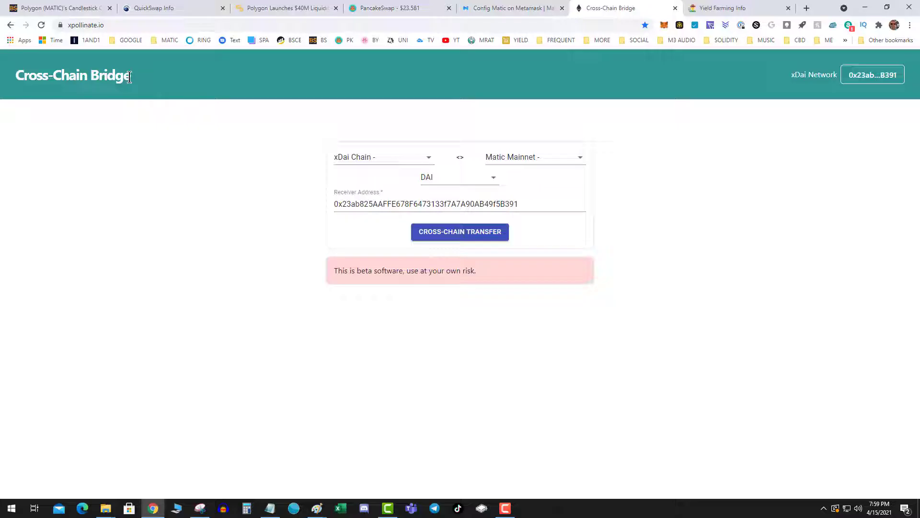
left_click(356, 162)
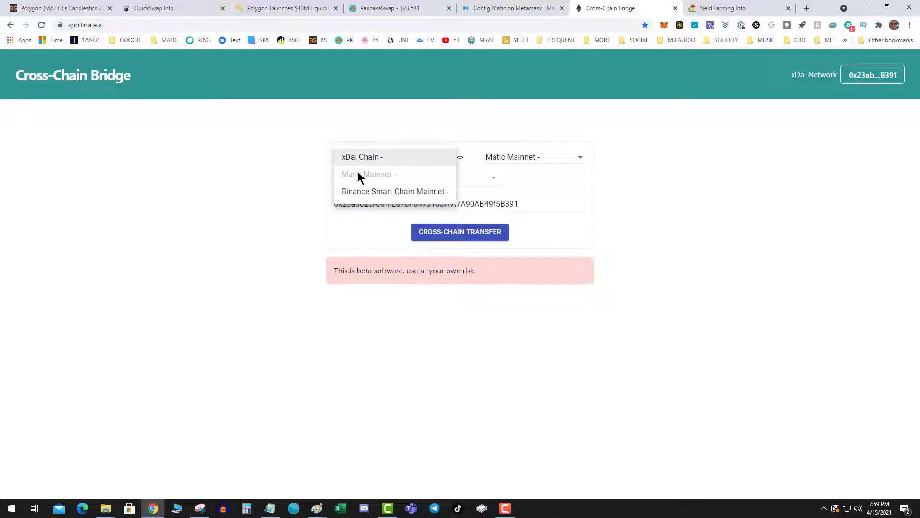
left_click(234, 201)
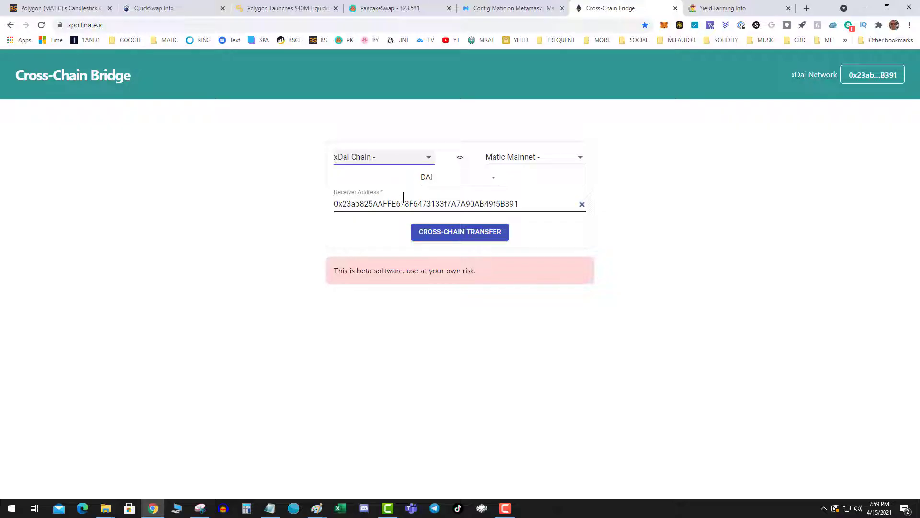
left_click(396, 158)
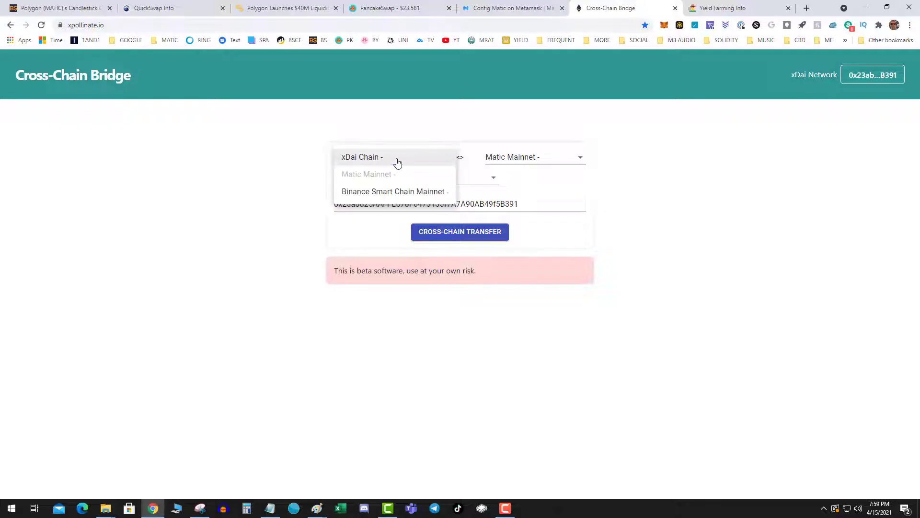
left_click(381, 193)
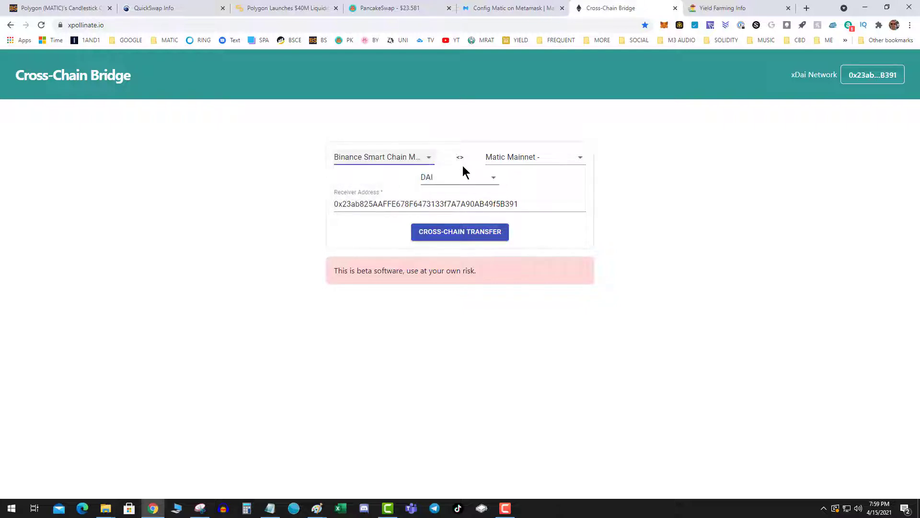
- Choose Matic Mainnet as the destination chain and USDC as the token to bridge
left_click(507, 158)
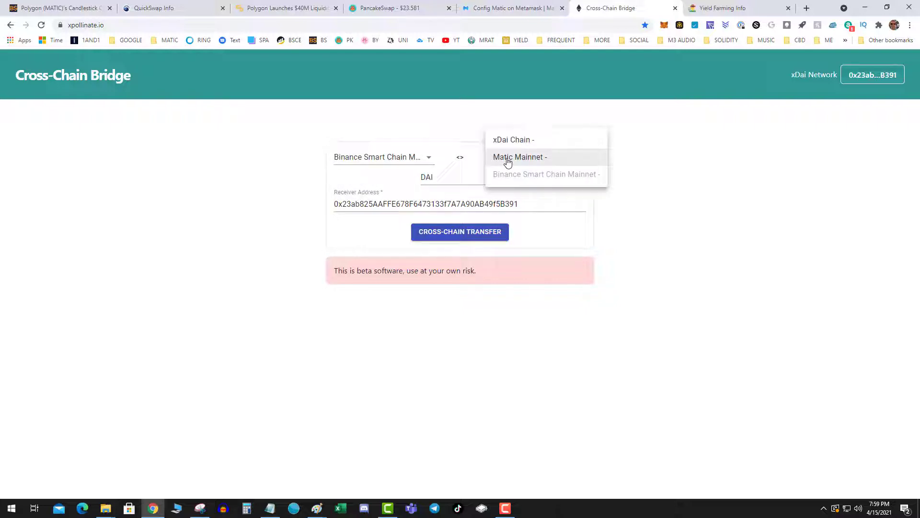
left_click(509, 163)
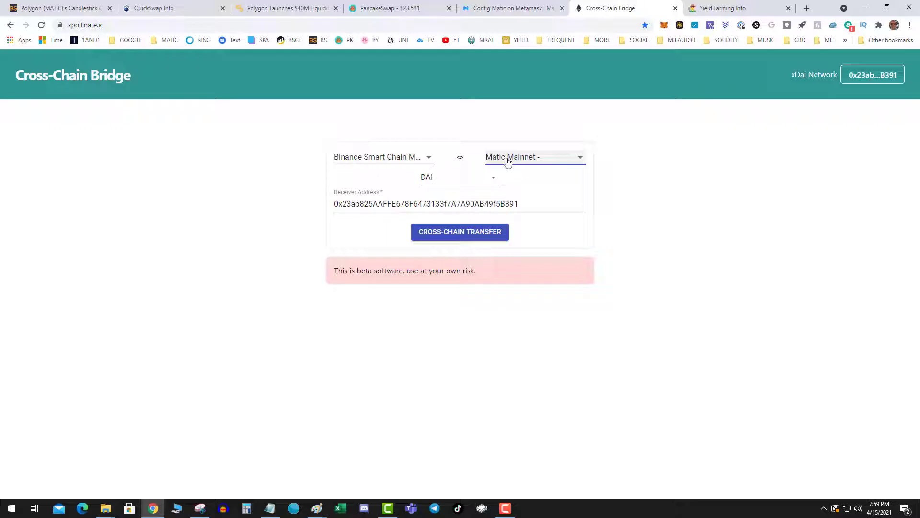
left_click(439, 184)
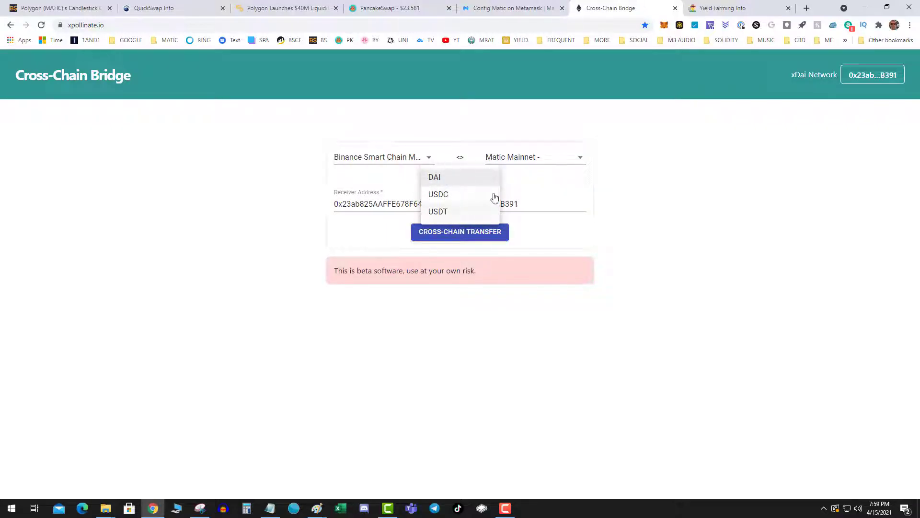
left_click(456, 197)
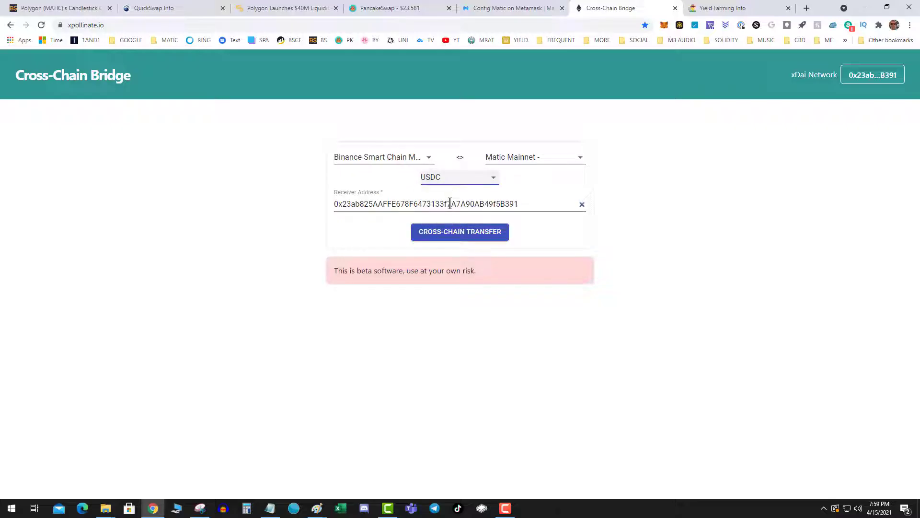
left_click(665, 25)
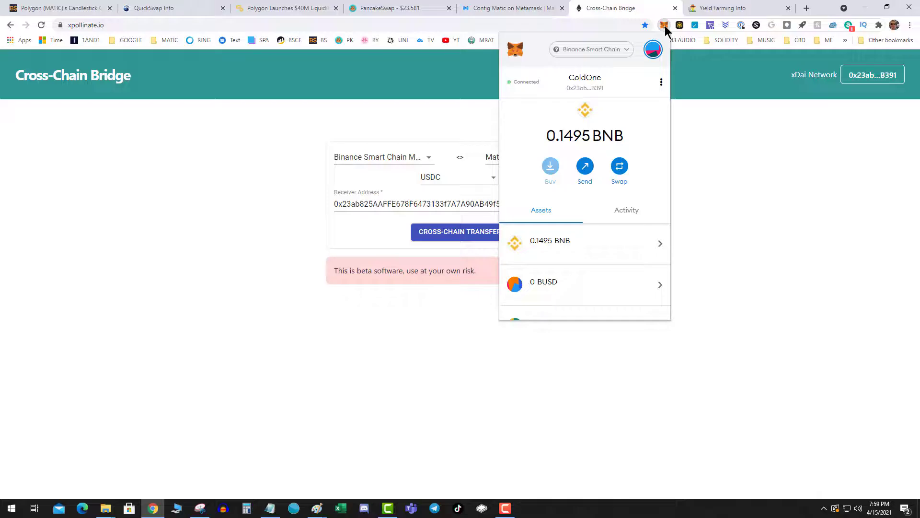
- Switch MetaMask to the second account, copy its address, and select the receiver address field
left_click(653, 49)
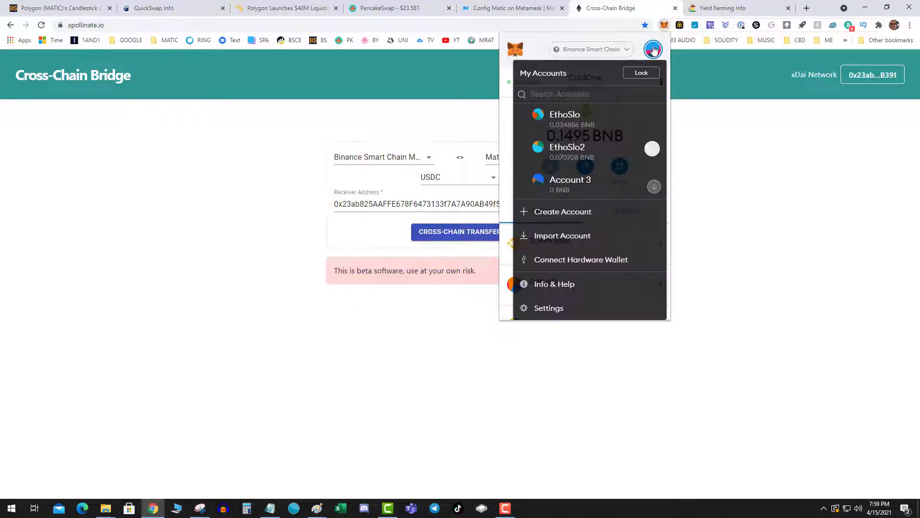
left_click(581, 154)
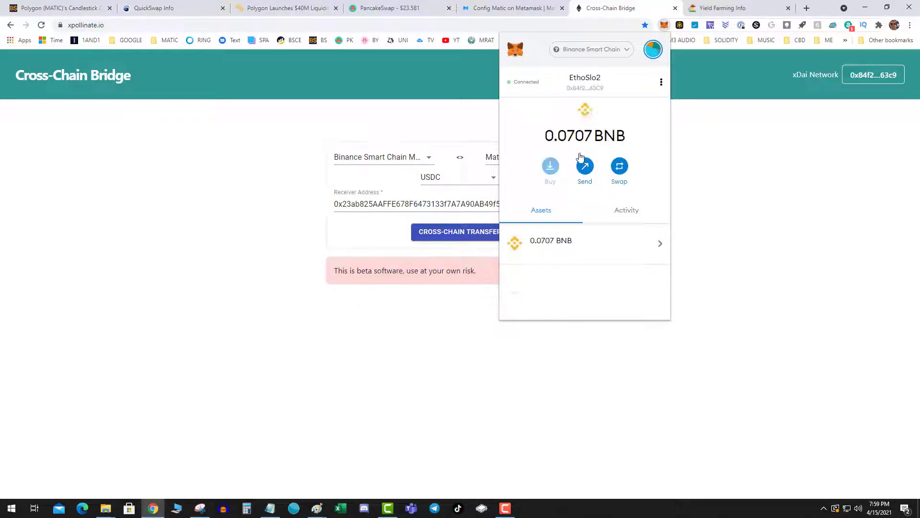
left_click(585, 80)
left_click(523, 204)
left_click_drag(523, 204, 273, 189)
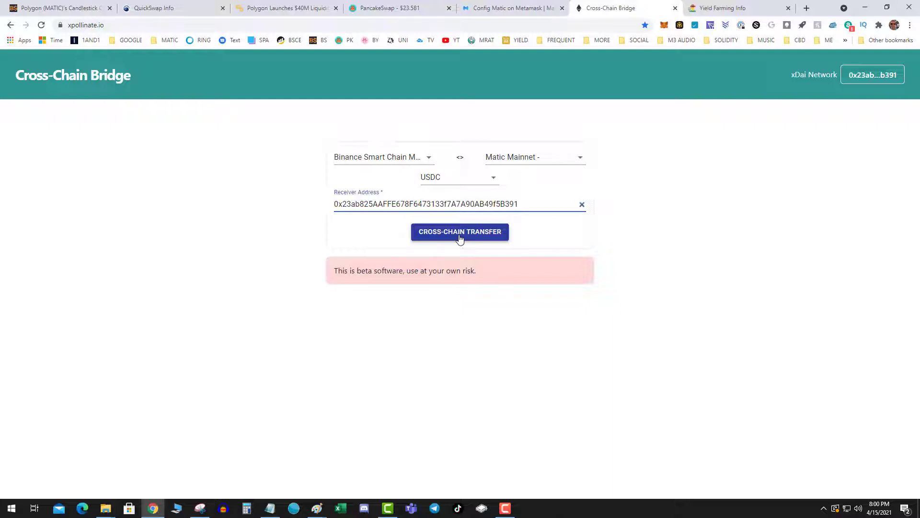
- Start the cross-chain transfer and sign the Connext login request in MetaMask
left_click(460, 234)
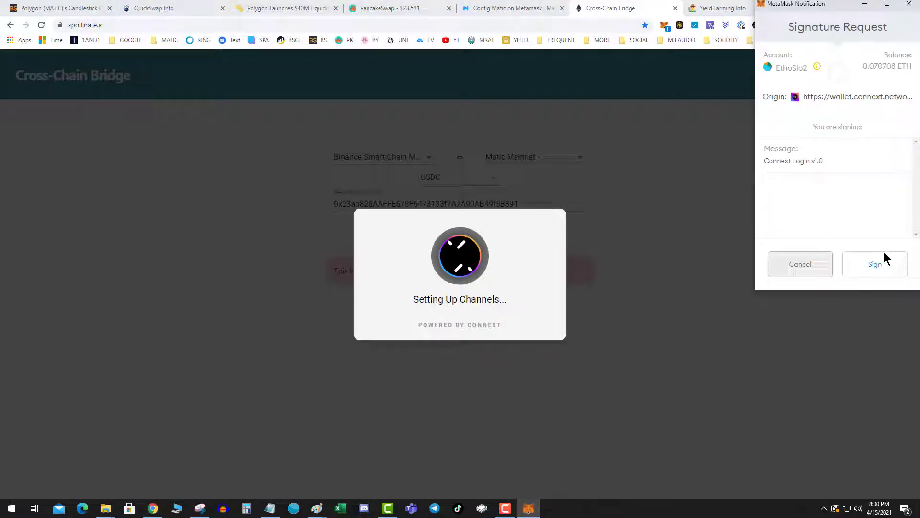
left_click(875, 265)
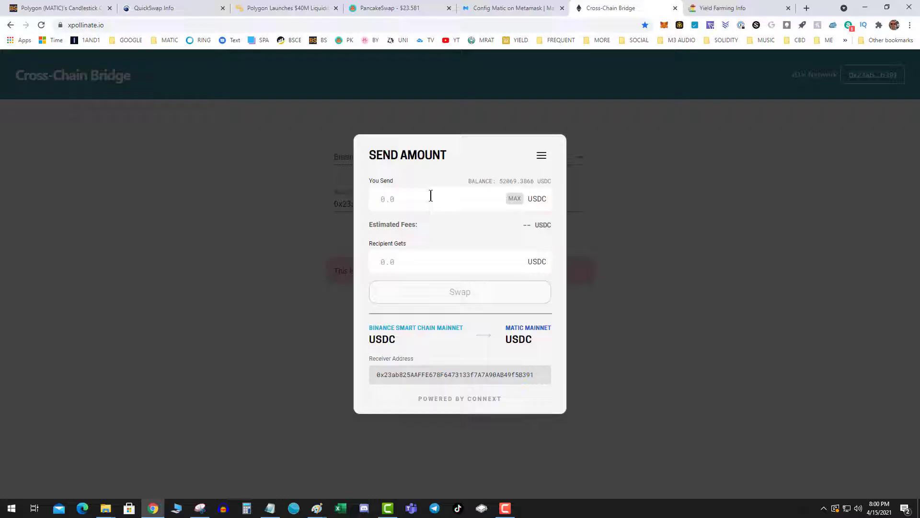
- Swap 100 USDC to Matic Mainnet, confirm it in MetaMask, and dismiss the success notice
type("100")
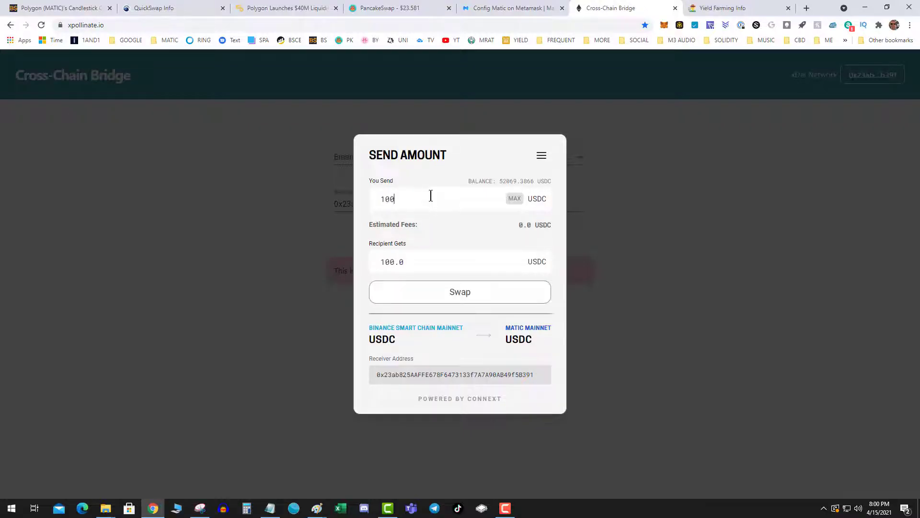
left_click_drag(434, 202, 336, 192)
left_click(447, 297)
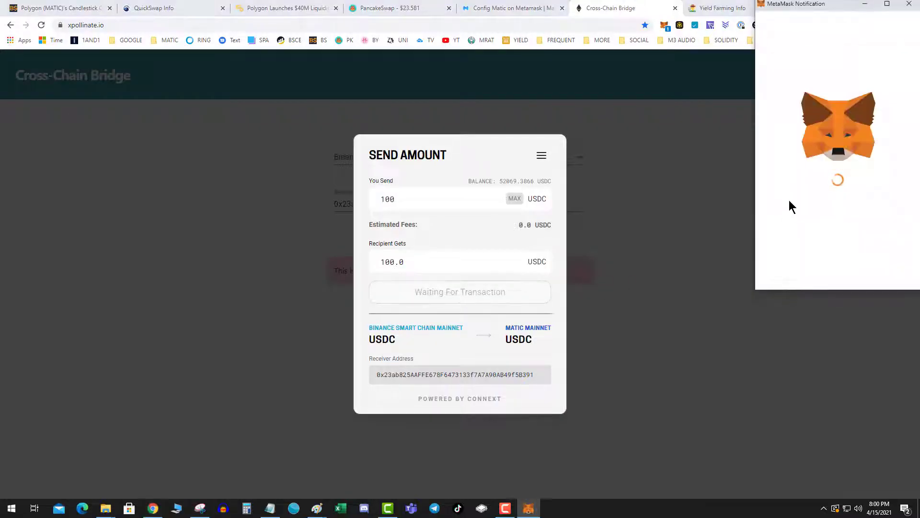
scroll(882, 260, "down", 2)
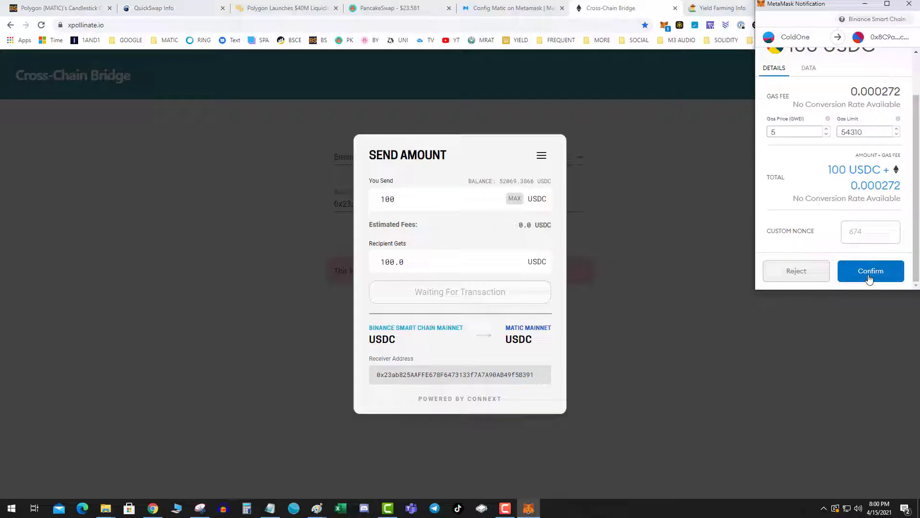
left_click(868, 277)
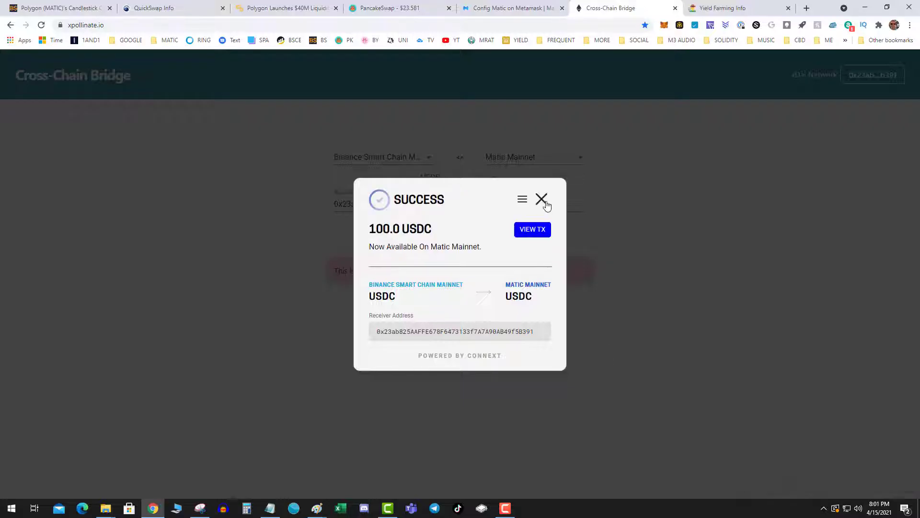
left_click(542, 197)
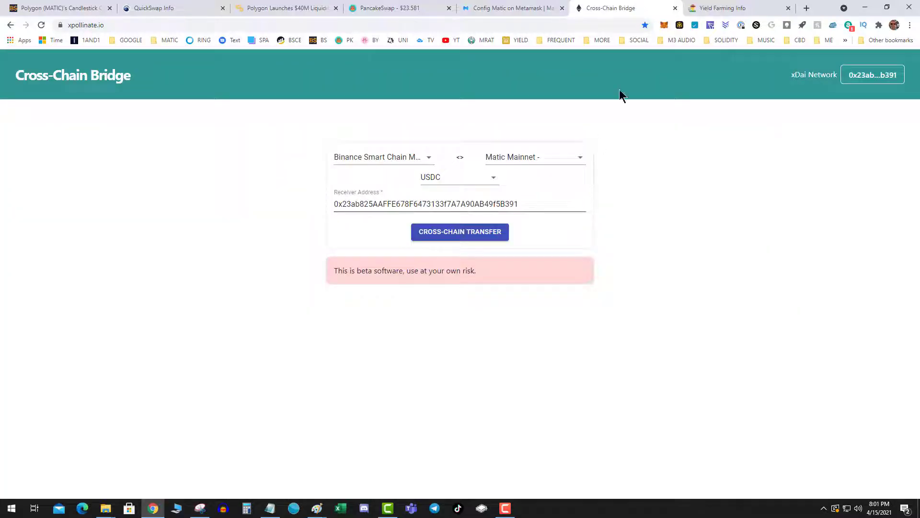
left_click(666, 25)
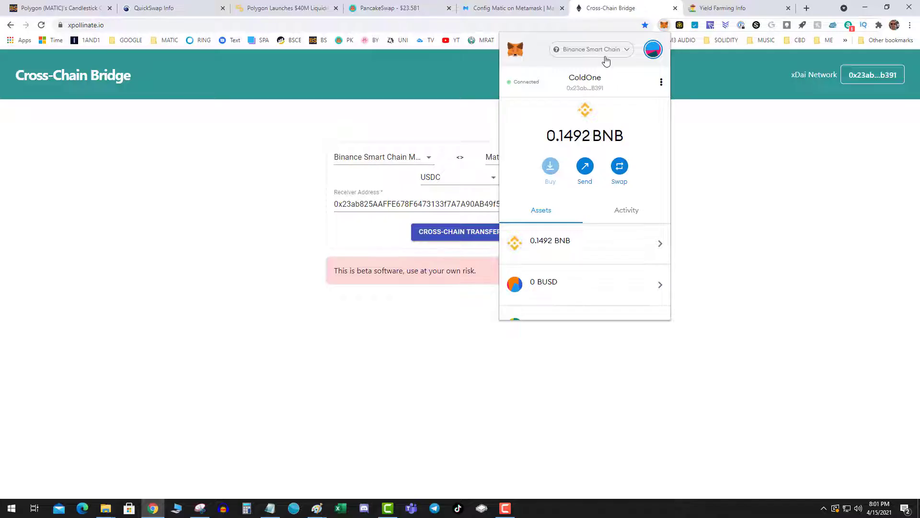
- Switch MetaMask to Matic Mainnet, view the Add Token Custom Token form, then close the popup
left_click(607, 53)
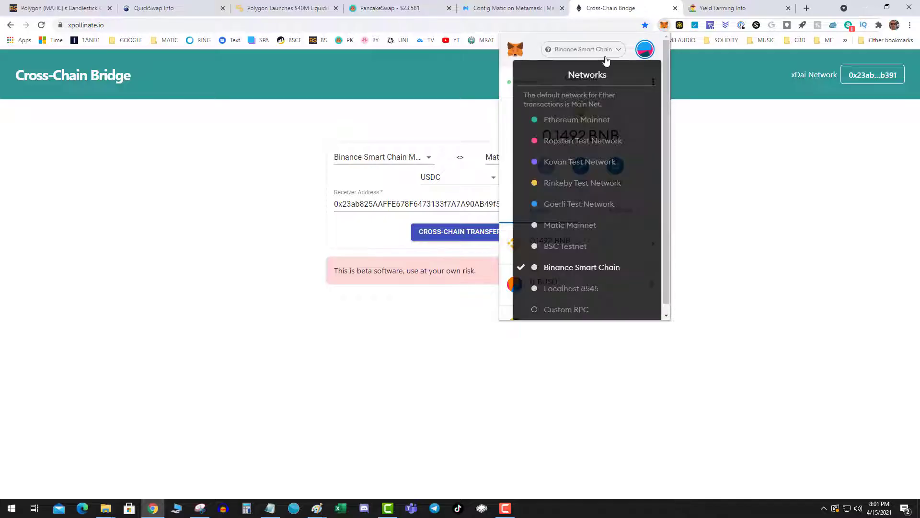
left_click(583, 224)
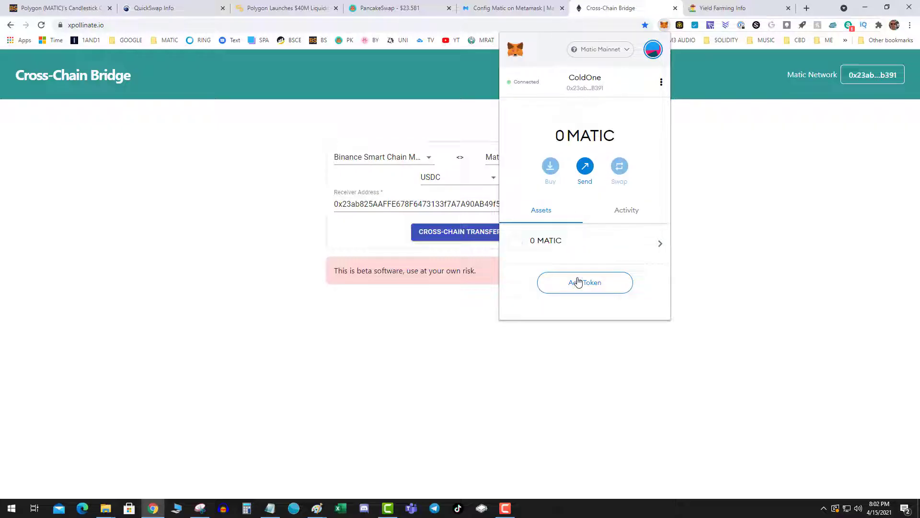
left_click(600, 283)
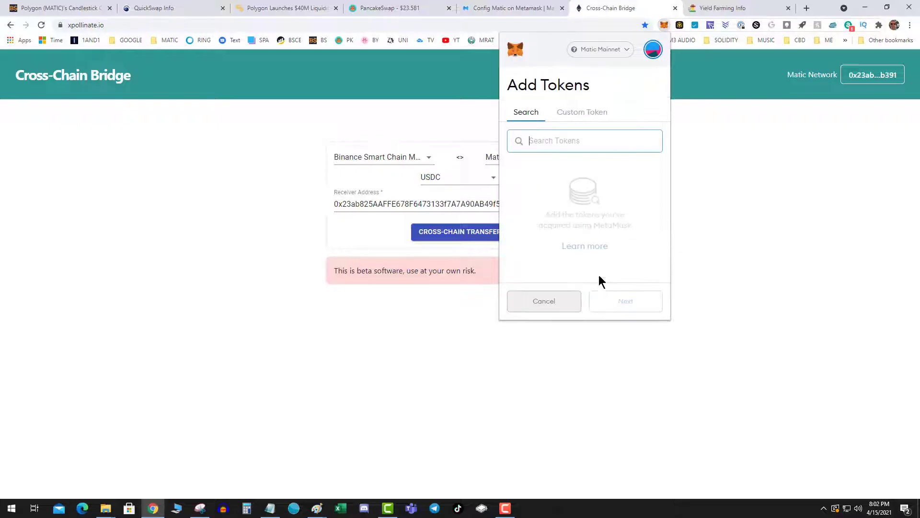
left_click(580, 120)
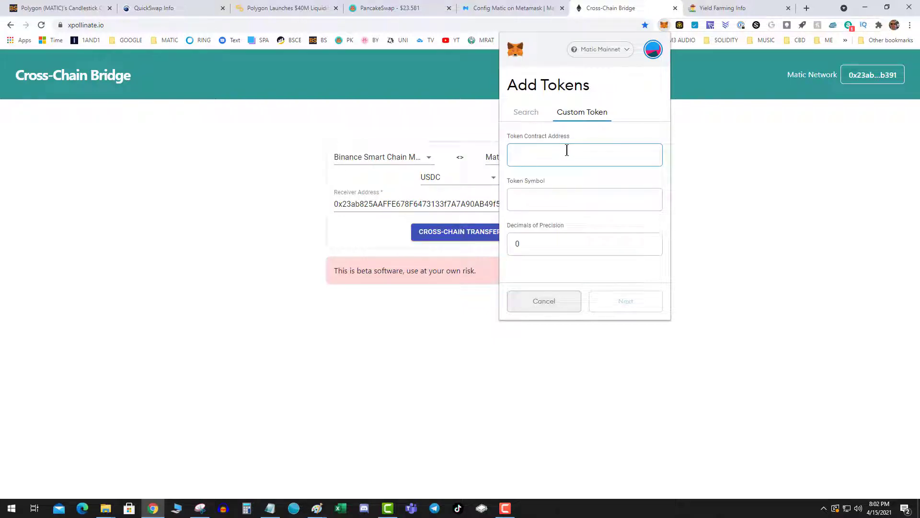
left_click(252, 211)
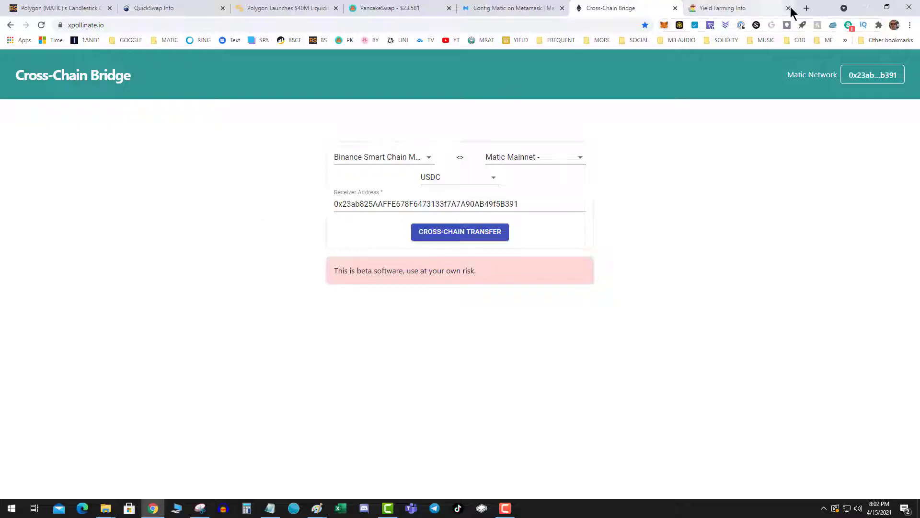
- In a new tab, search Google for 'matic explorer'
left_click(807, 8)
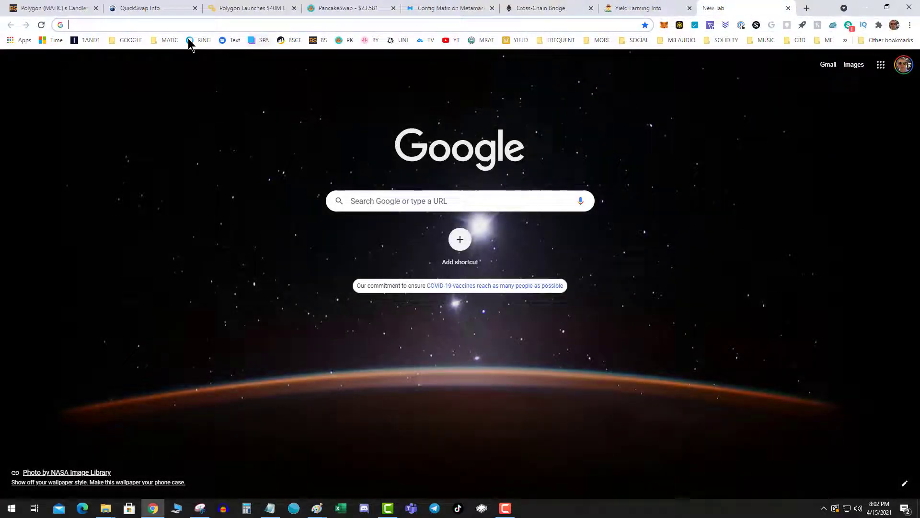
left_click(165, 40)
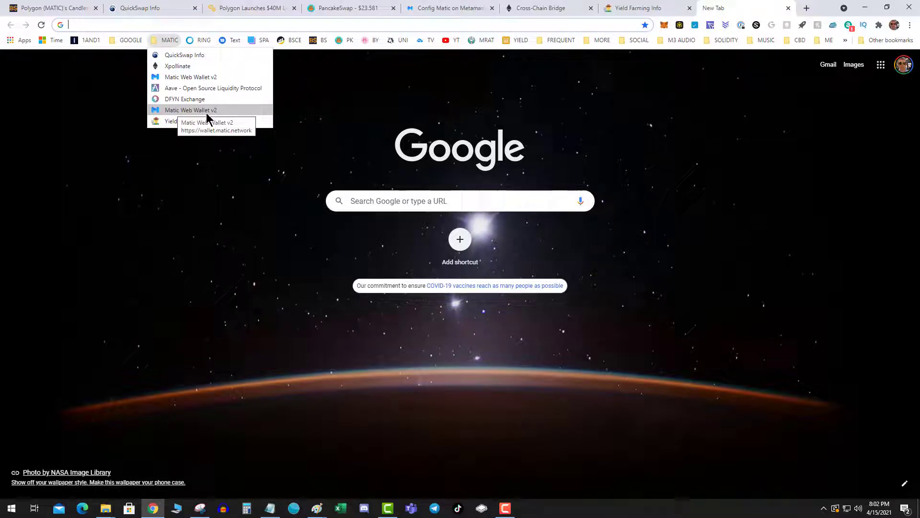
left_click(408, 193)
type("matic")
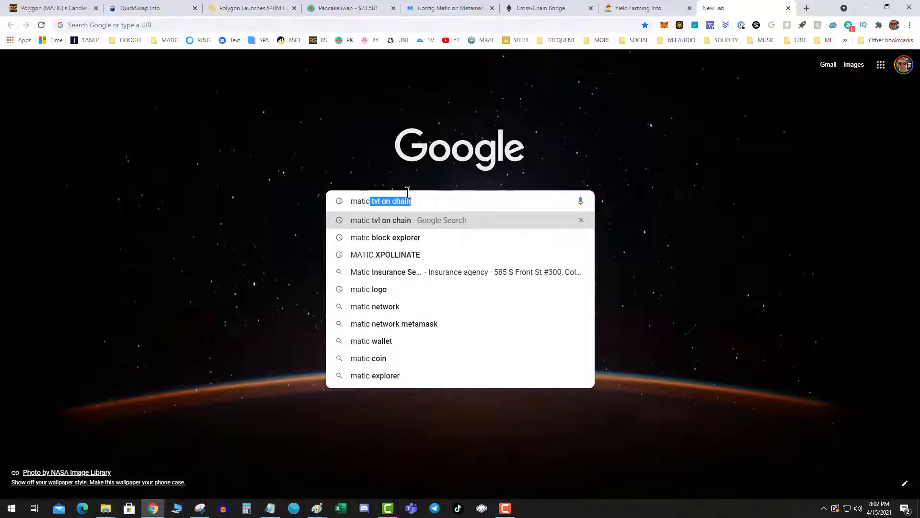
type(" explo")
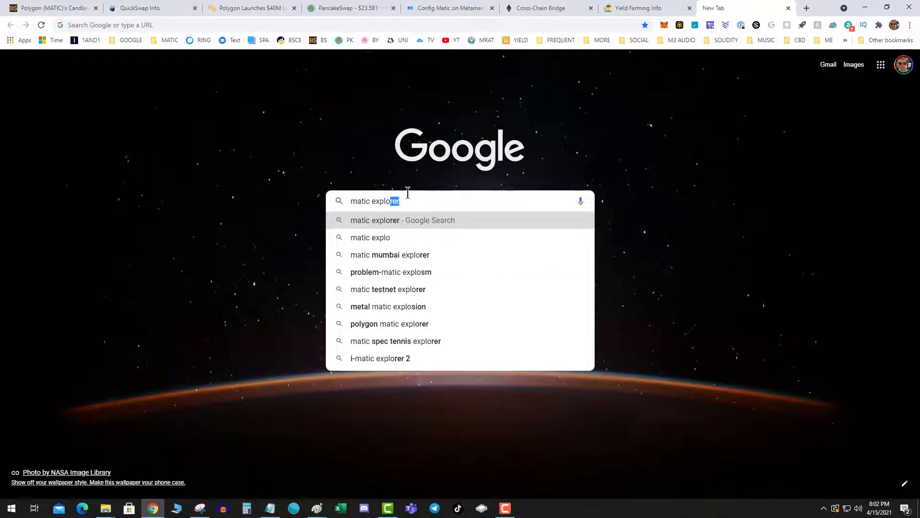
key("Return")
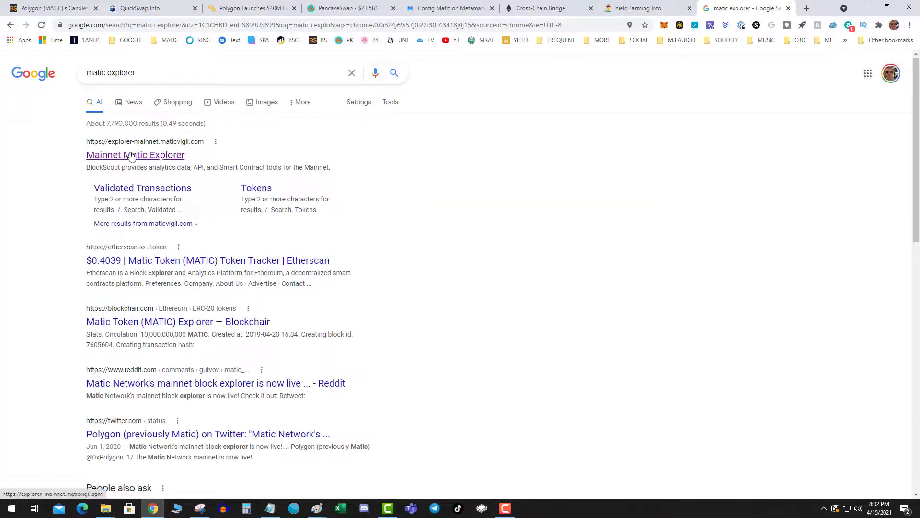
- Go to Mainnet Matic Explorer and look up the USD Coin (PoS) token contract via 'usdc'
left_click(130, 155)
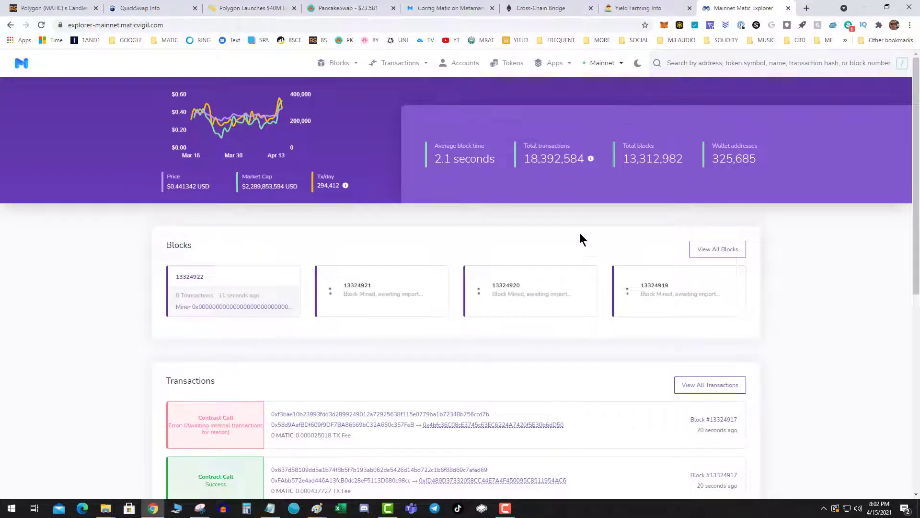
left_click(671, 63)
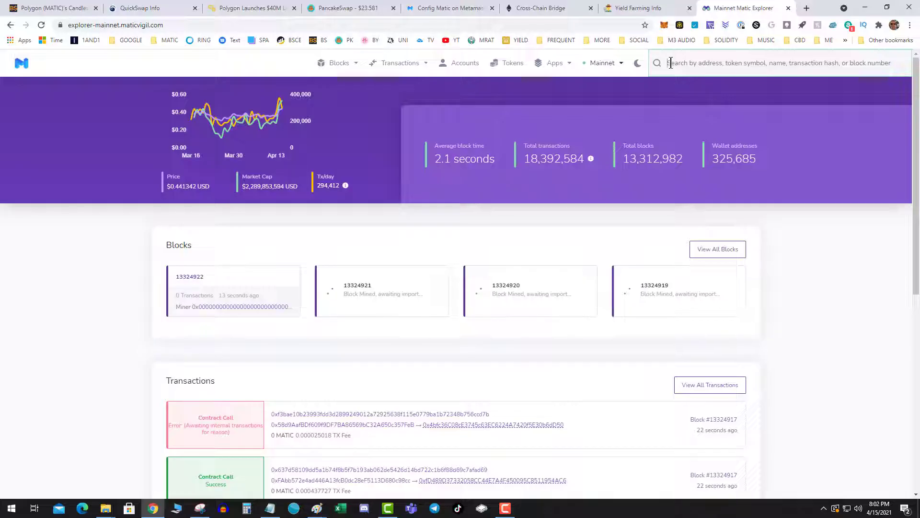
type("usdc")
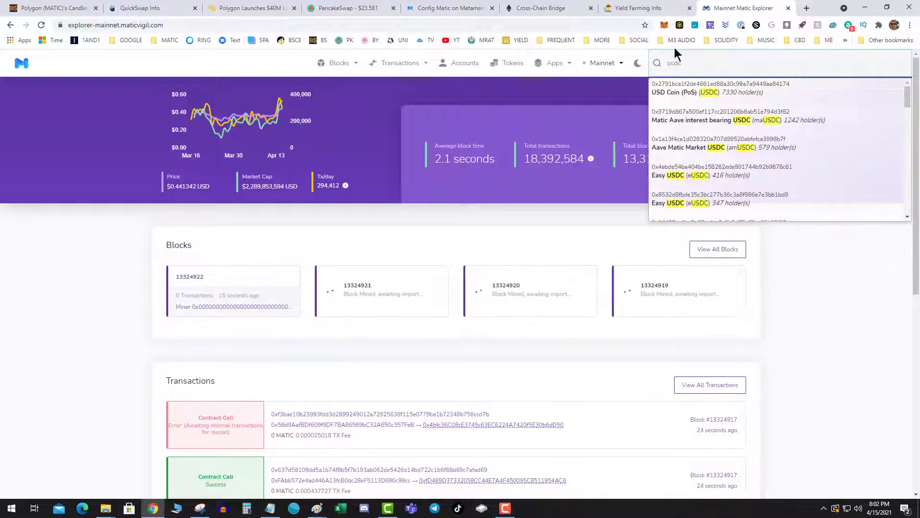
left_click(681, 91)
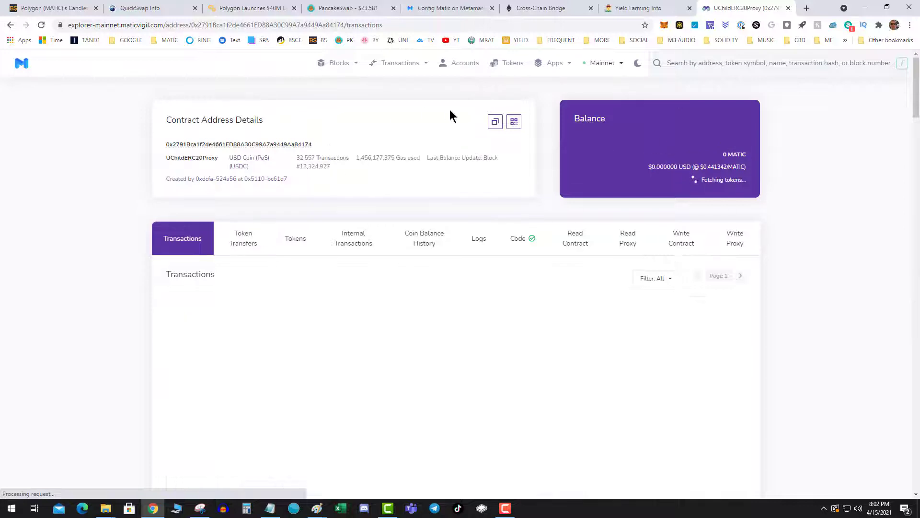
- Copy the USDC contract address and add it to MetaMask as a custom token
left_click(495, 123)
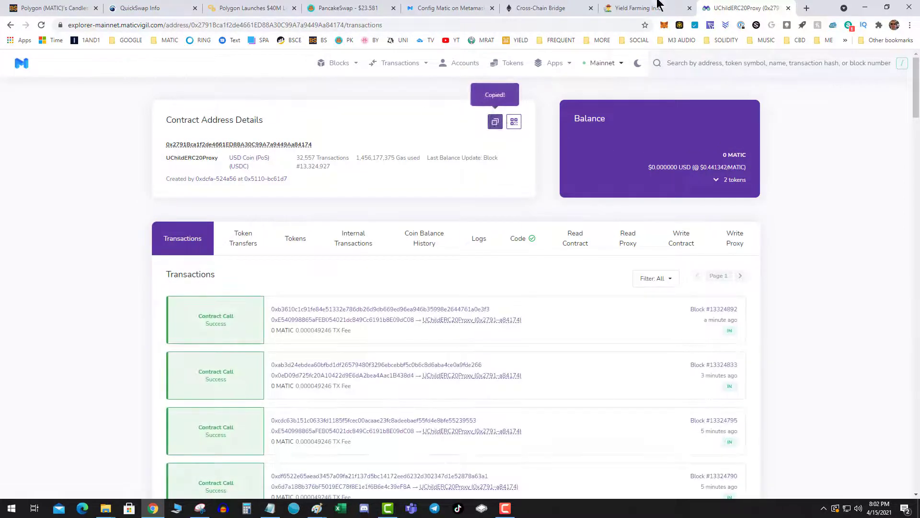
left_click(662, 28)
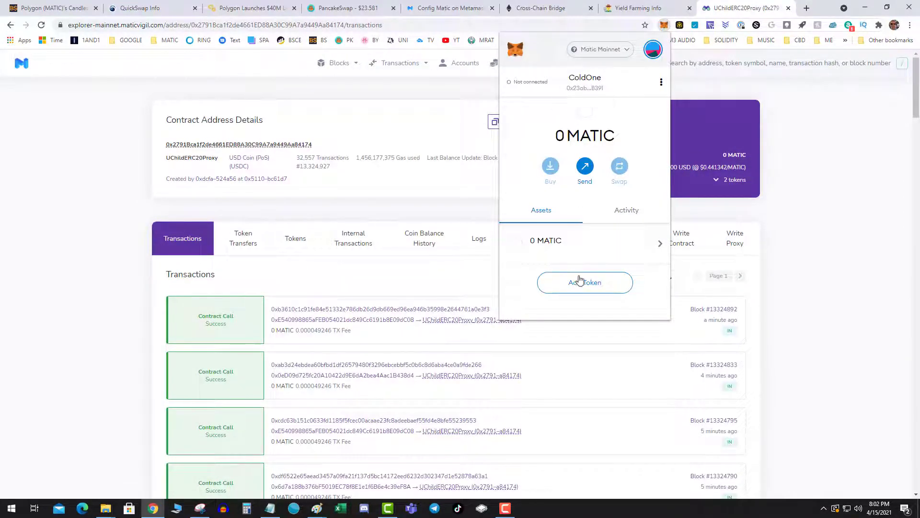
left_click(581, 281)
left_click(590, 117)
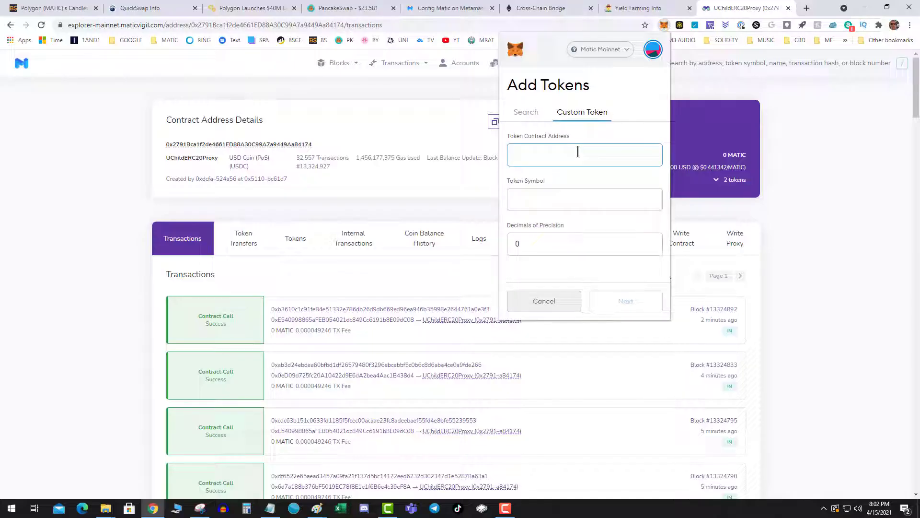
key("ctrl+v")
left_click(628, 302)
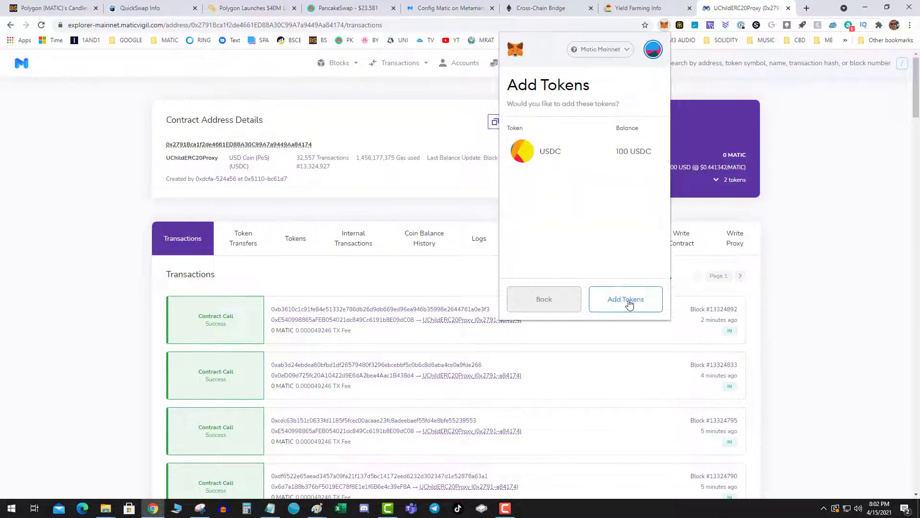
left_click(626, 299)
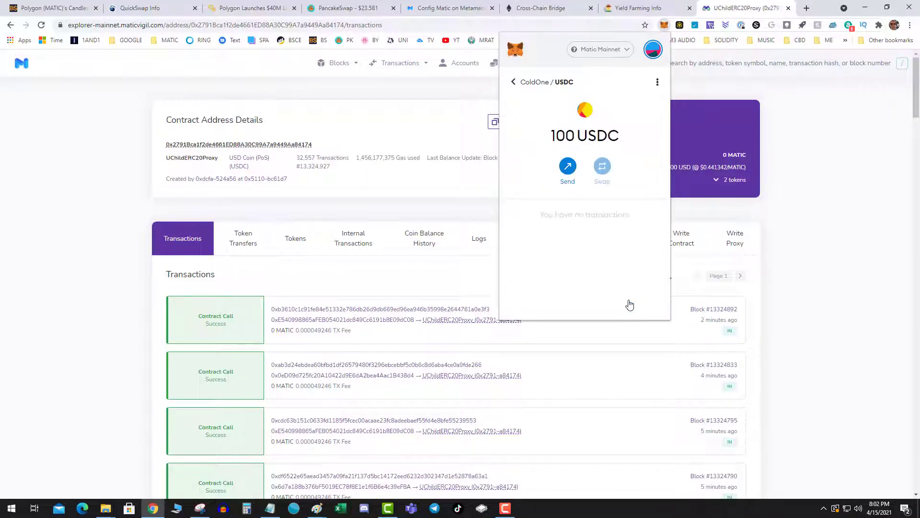
left_click(514, 83)
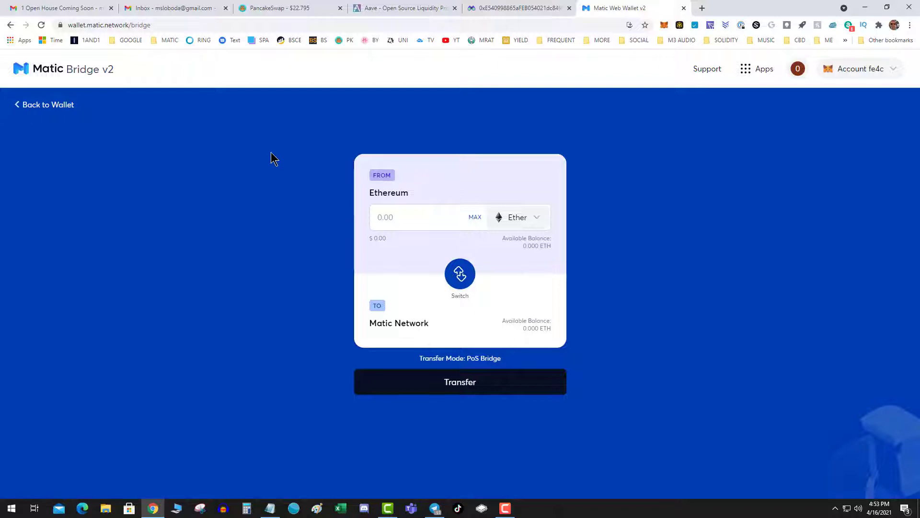
- Bring up the Ethereum token chooser listing Dai, Ether, Matic Token and Test137
left_click(518, 220)
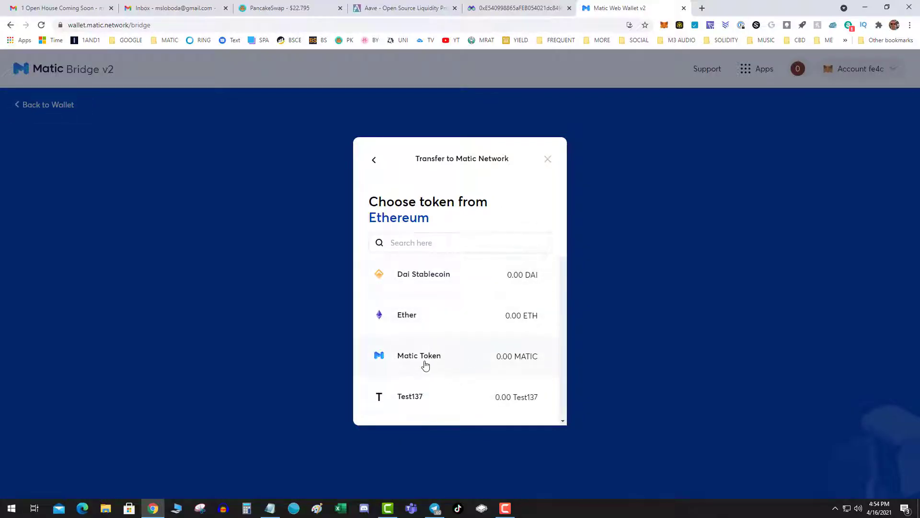
- Close the token chooser to return to the Ether transfer form
left_click(547, 158)
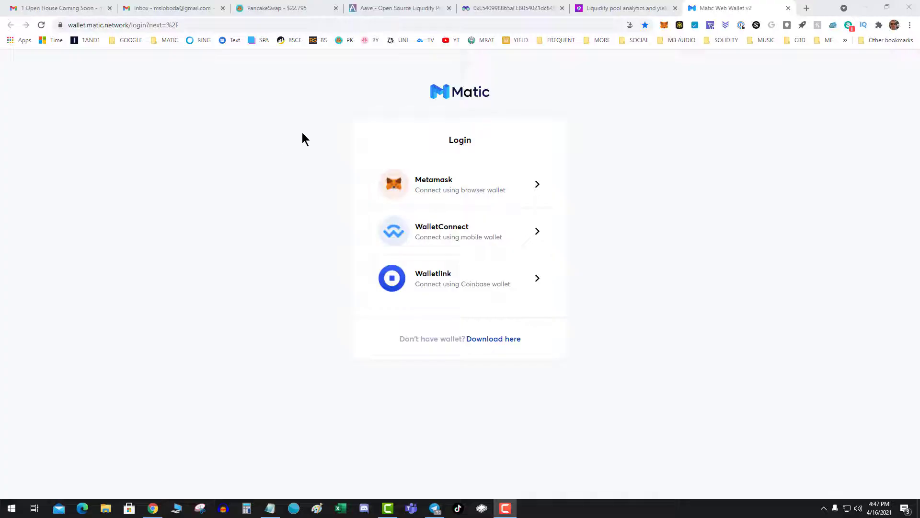
- Choose the Metamask login, then dismiss QuickSwap's completed 7060 USDC to 15300 MATIC swap notice
left_click(424, 188)
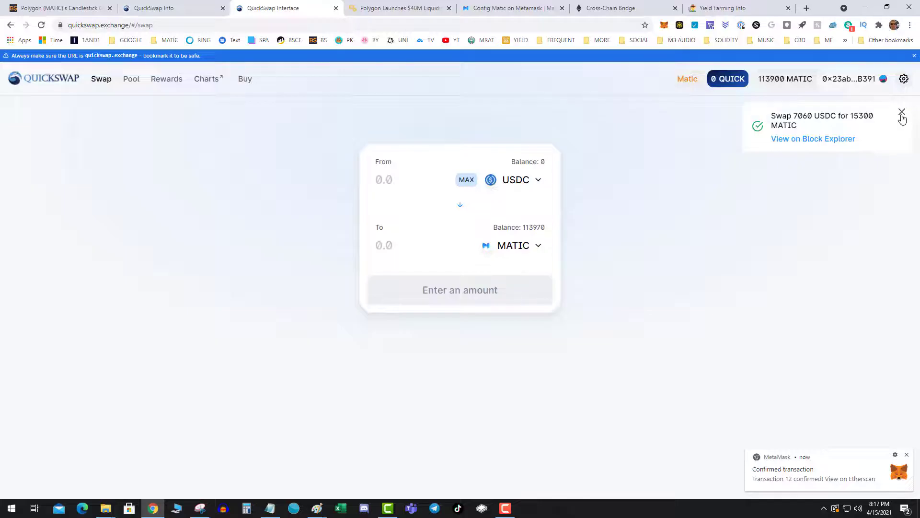
left_click(901, 114)
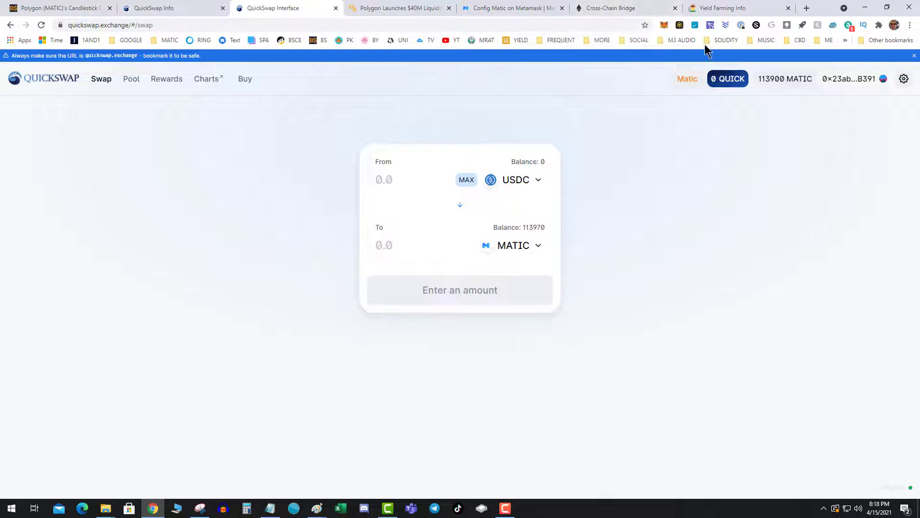
- Switch to the vfat.tools Yield Farming Info tab showing Matic Network pools
left_click(717, 8)
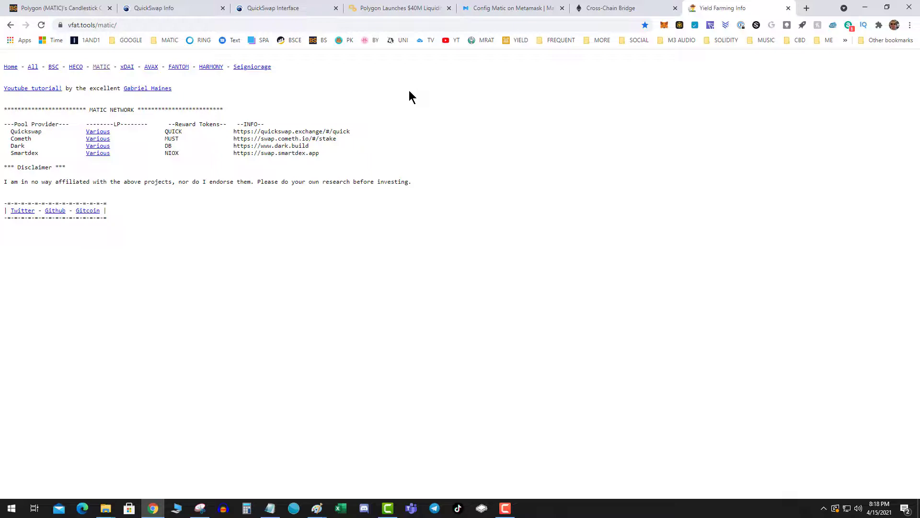
- In the Polygon article tab, load the CoinMarketCap site
left_click(374, 8)
left_click(373, 25)
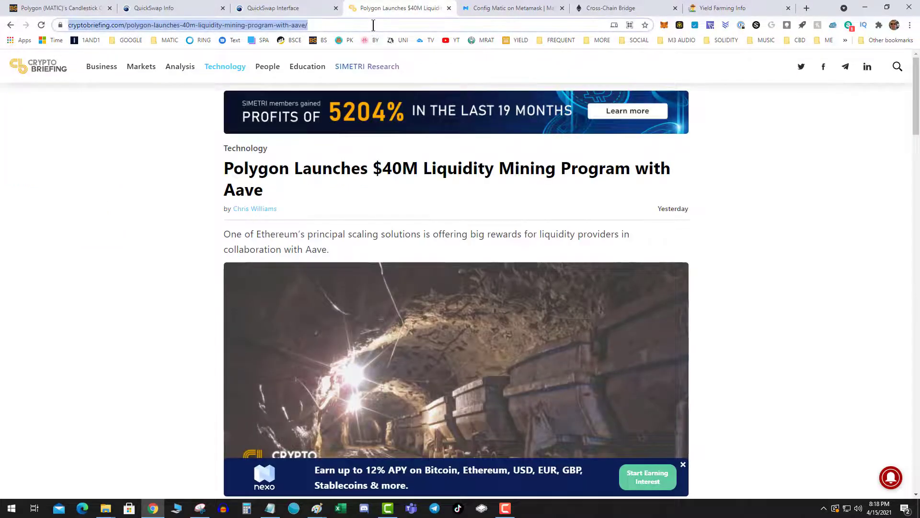
type("coinmarketcap.com")
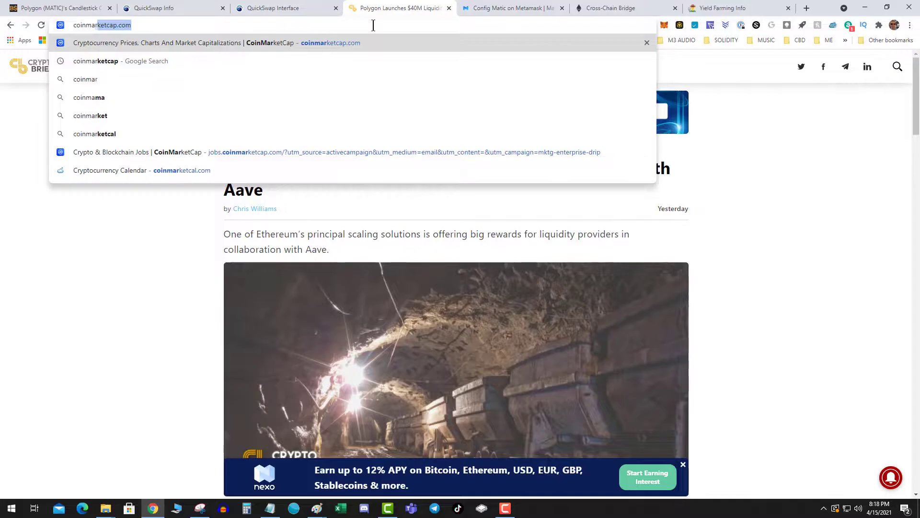
key("Return")
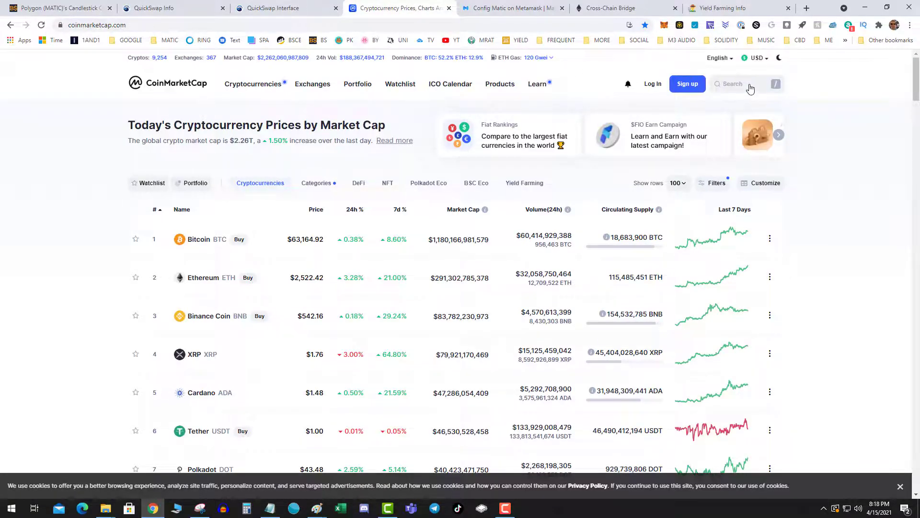
- Search 'matic' to view the Polygon price page, then go back to the prices table
left_click(750, 86)
type("matic")
key("Return")
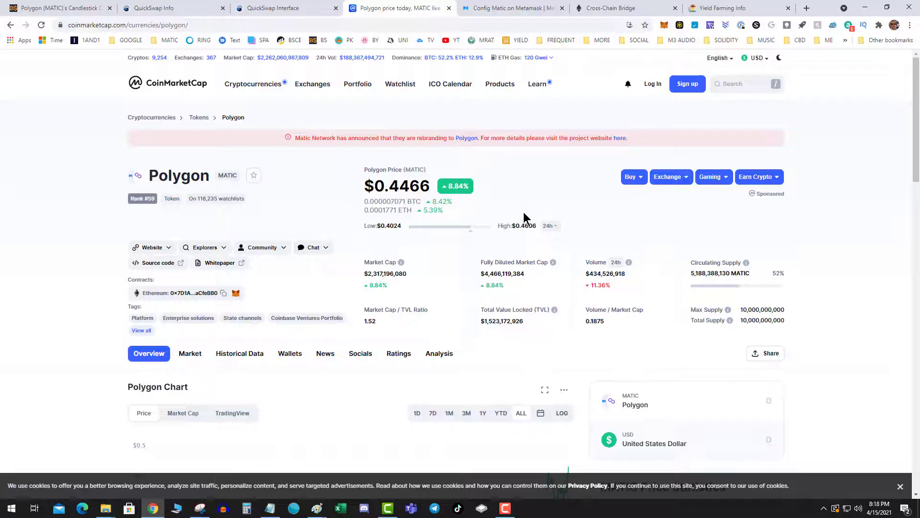
scroll(568, 222, "down", 1)
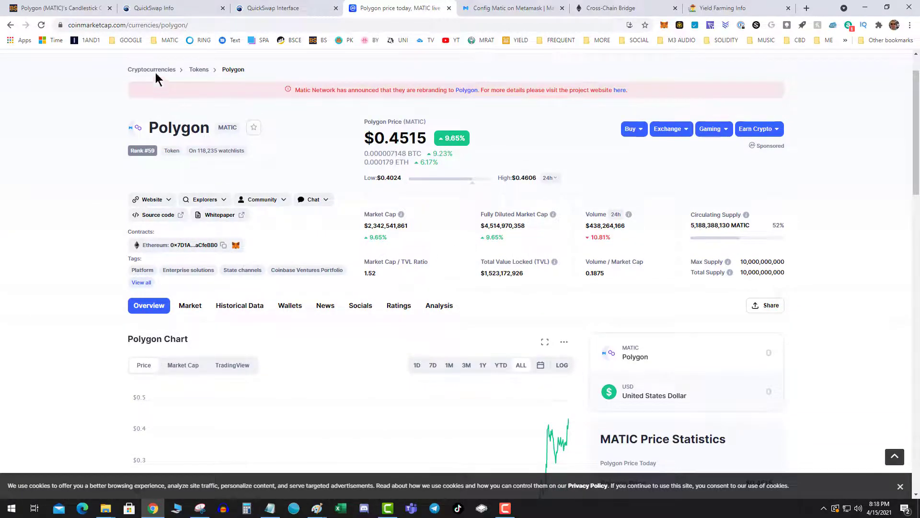
left_click(10, 25)
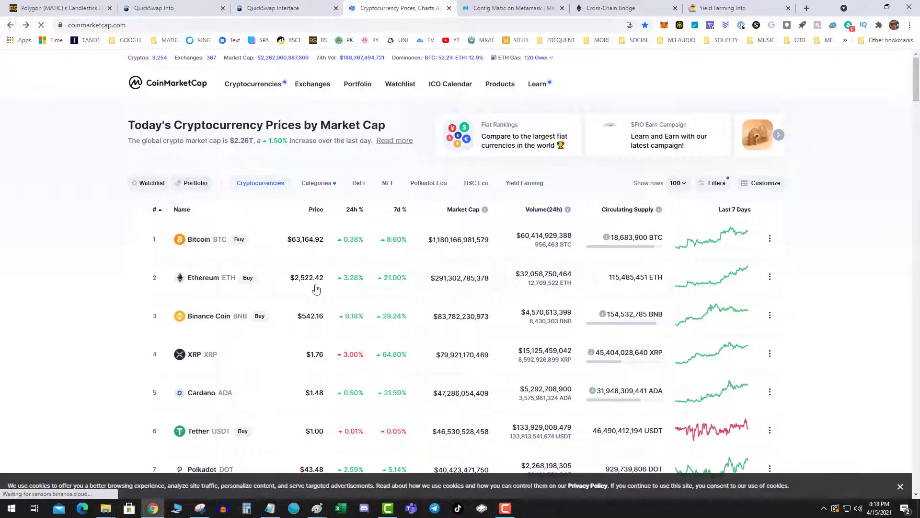
scroll(316, 288, "down", 6)
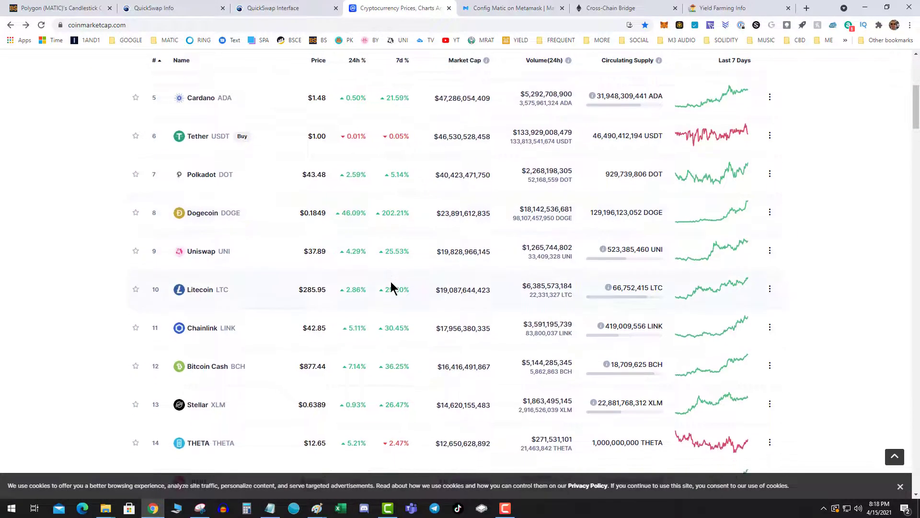
scroll(391, 283, "down", 5)
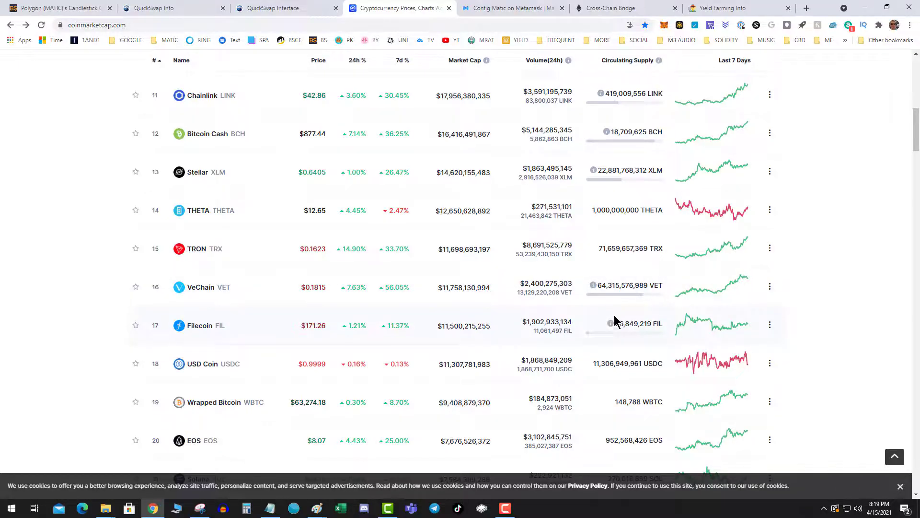
scroll(616, 321, "up", 3)
scroll(527, 331, "down", 4)
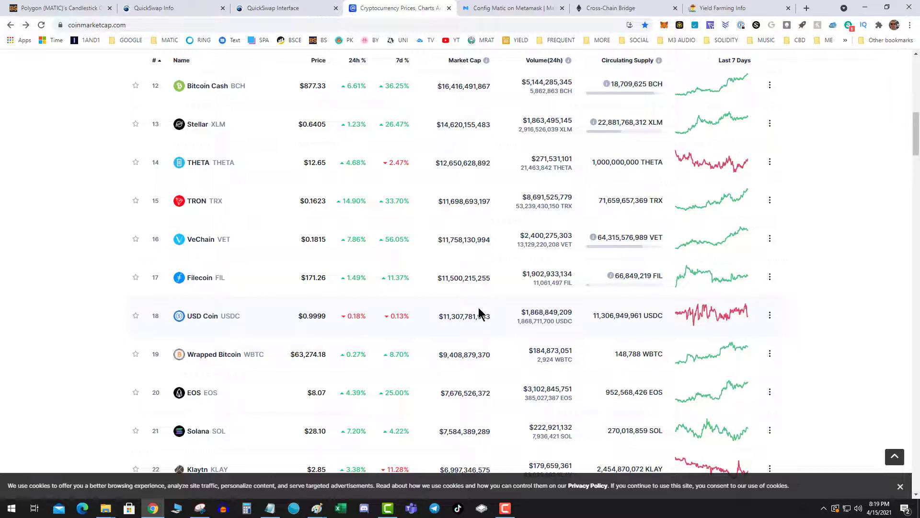
scroll(504, 264, "up", 4)
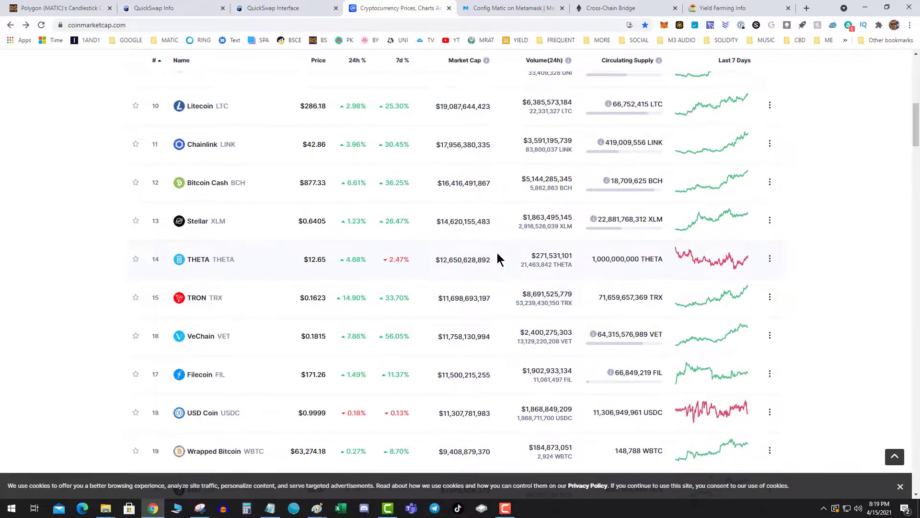